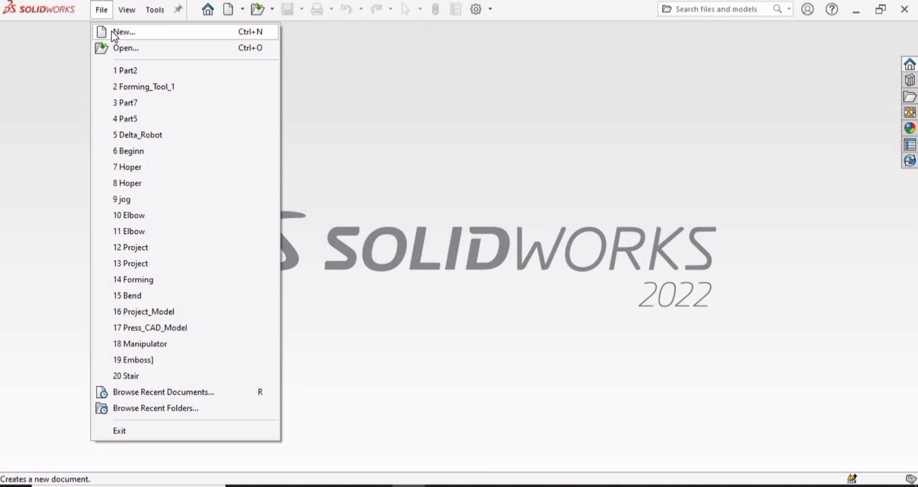
# Step: Create a new part document and start a sketch on the Front Plane
pyautogui.click(115, 31)
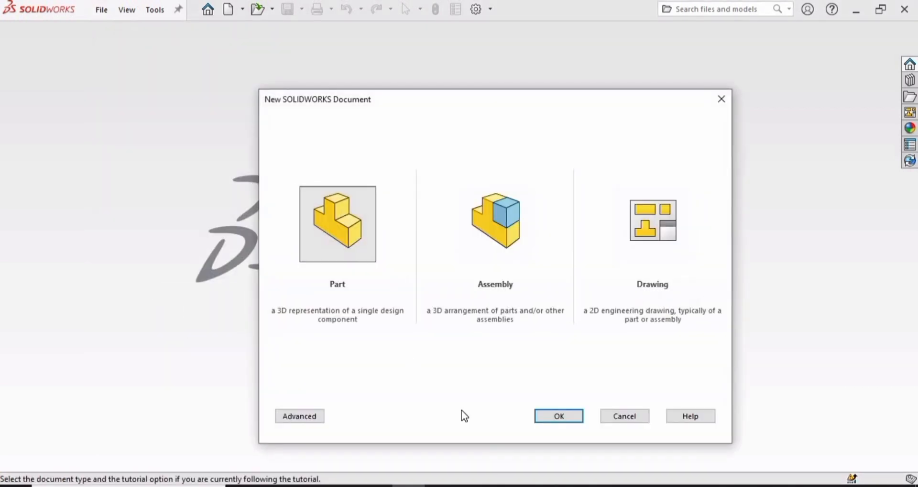
pyautogui.click(572, 411)
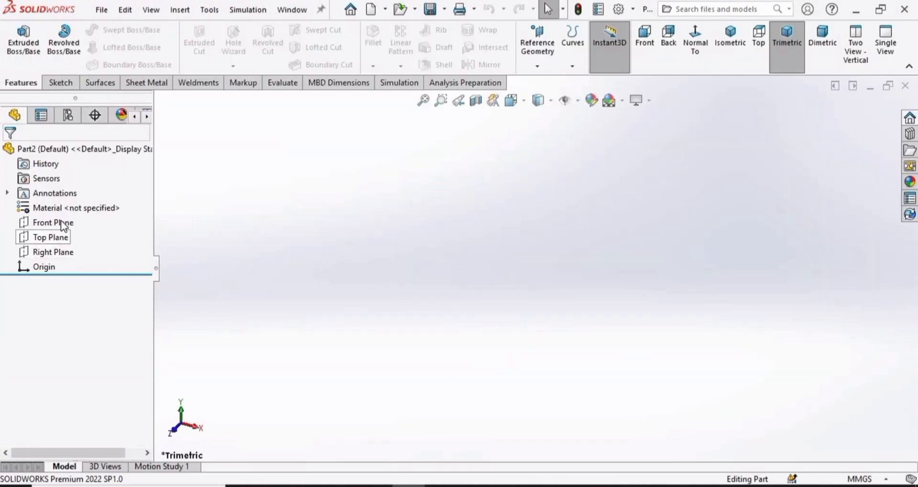
pyautogui.click(58, 224)
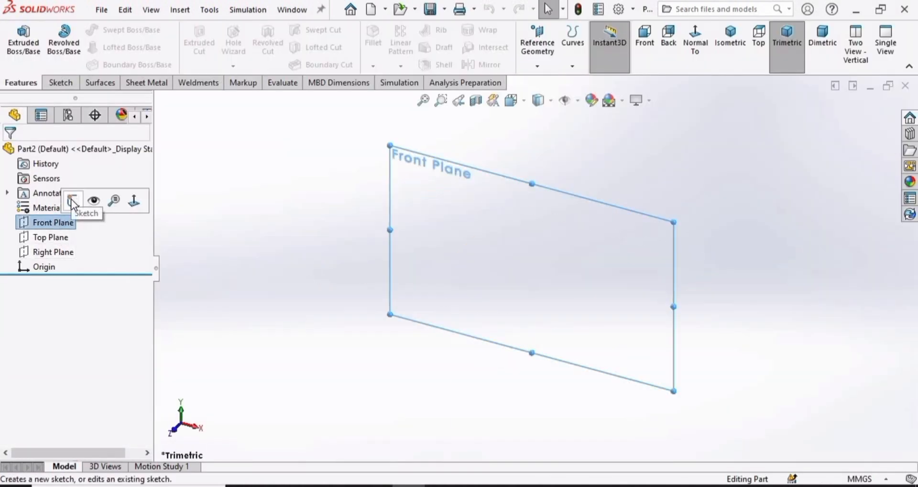
pyautogui.click(73, 200)
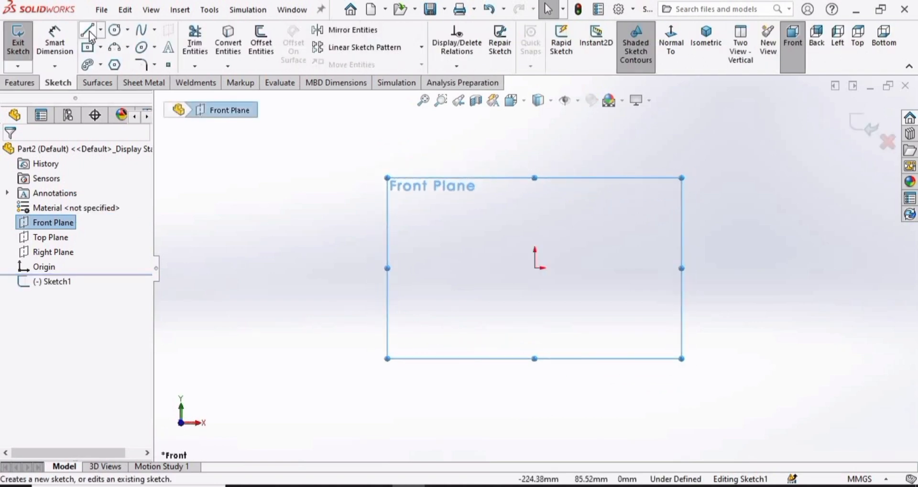
# Step: Sketch a closed inverted-U profile from the origin, about 66 mm wide and 26 mm high, with a bottom notch about 50 mm by 9 mm
pyautogui.click(88, 32)
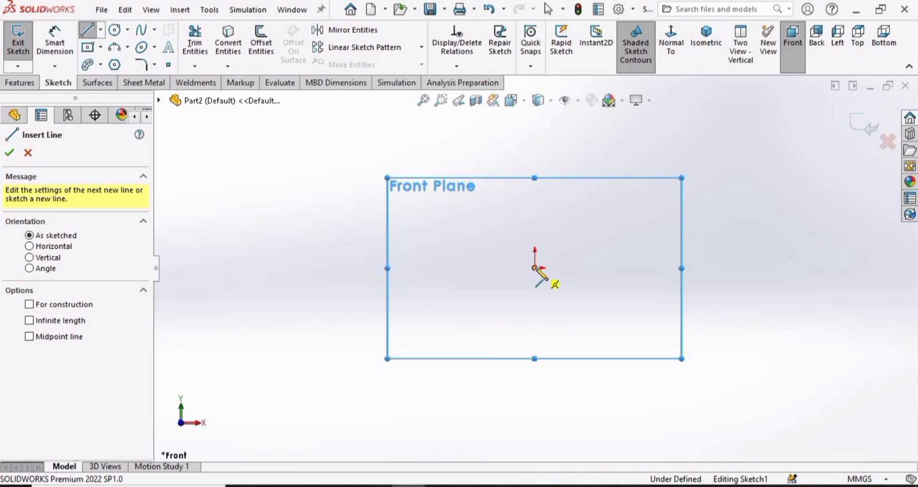
pyautogui.moveTo(535, 268); pyautogui.dragTo(535, 224)
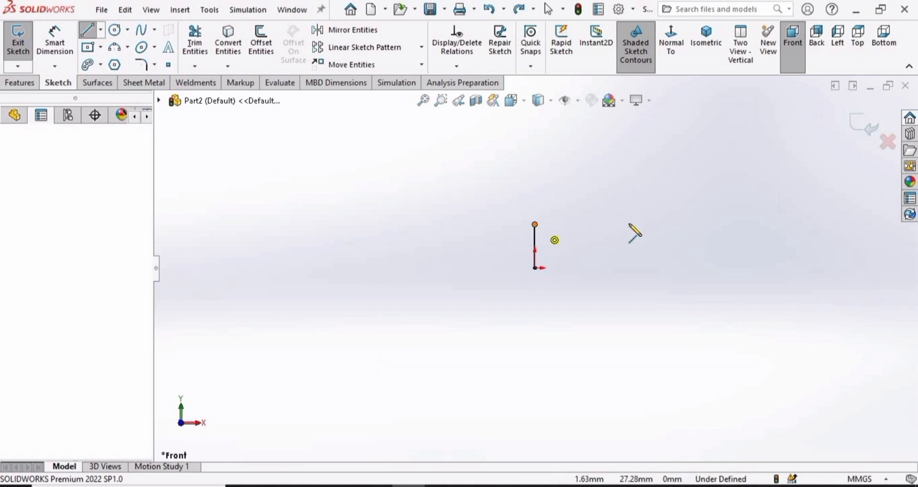
pyautogui.click(642, 224)
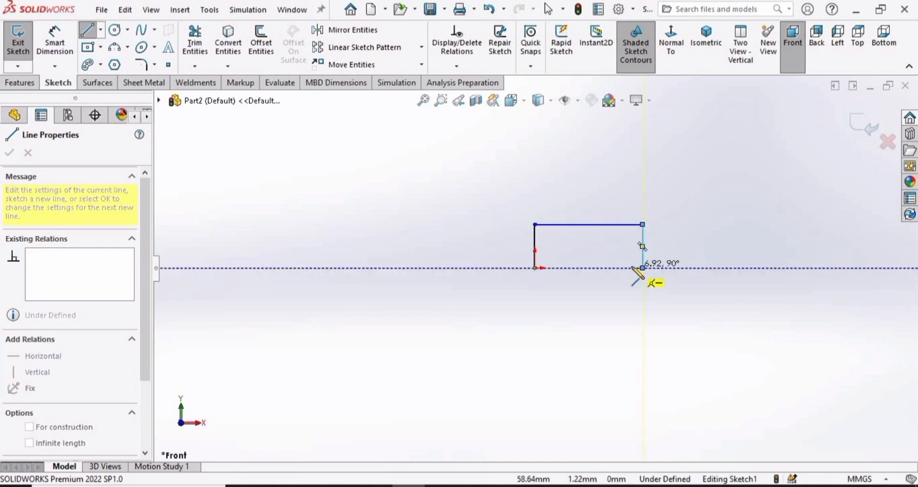
pyautogui.click(642, 267)
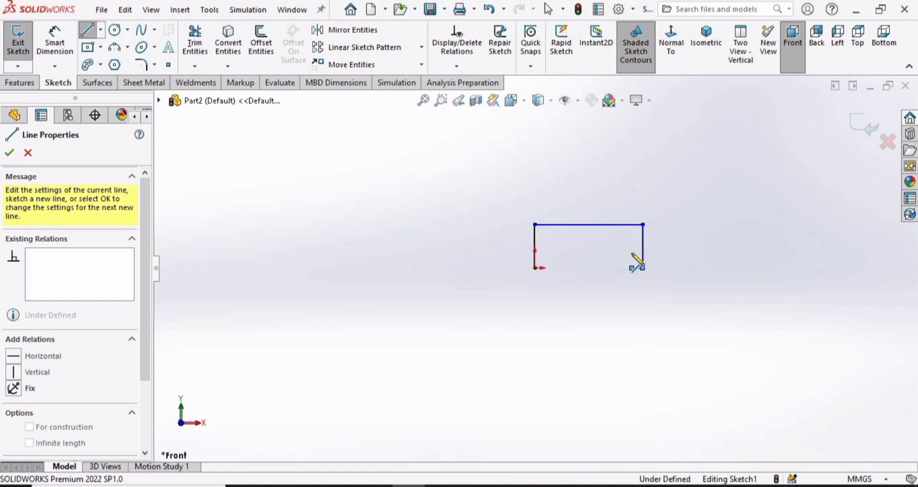
pyautogui.click(547, 253)
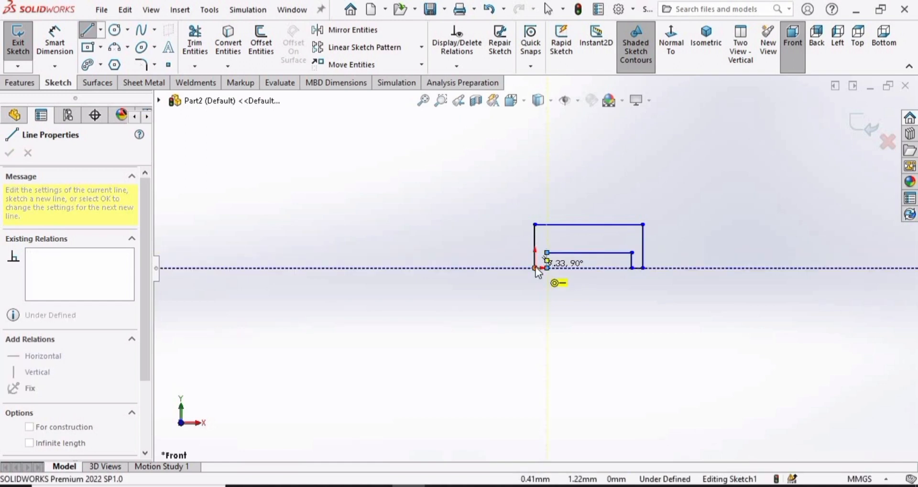
pyautogui.click(535, 268)
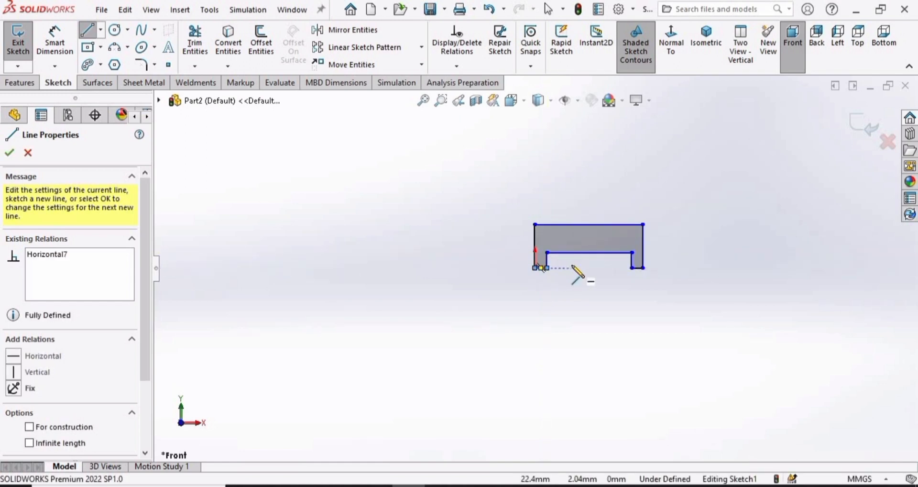
pyautogui.press('Escape')
pyautogui.scroll(-5, 608, 253)
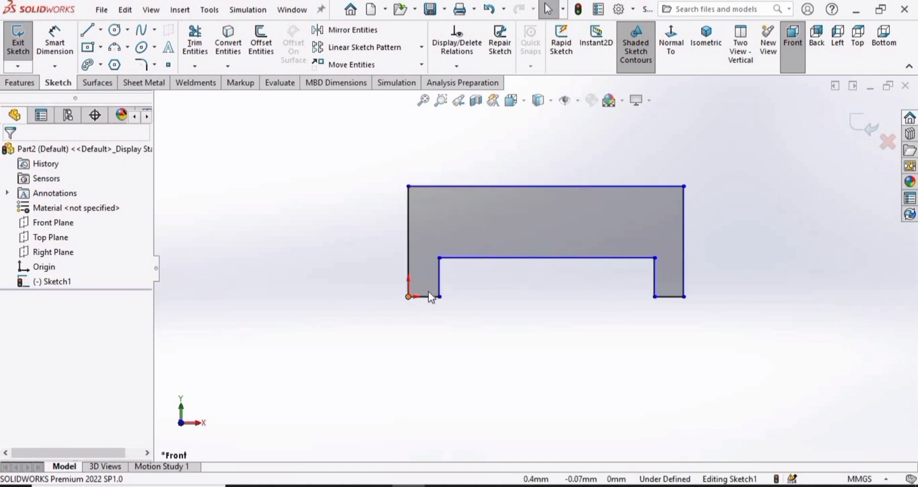
pyautogui.click(429, 296)
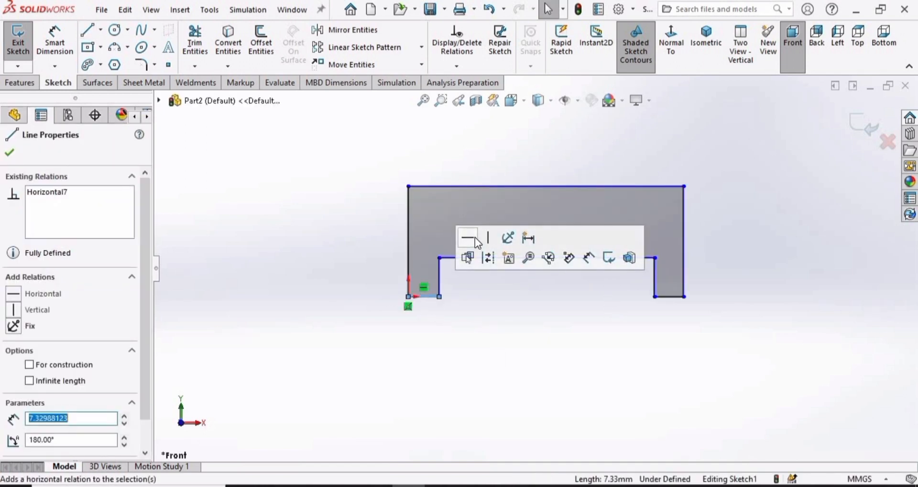
pyautogui.click(597, 361)
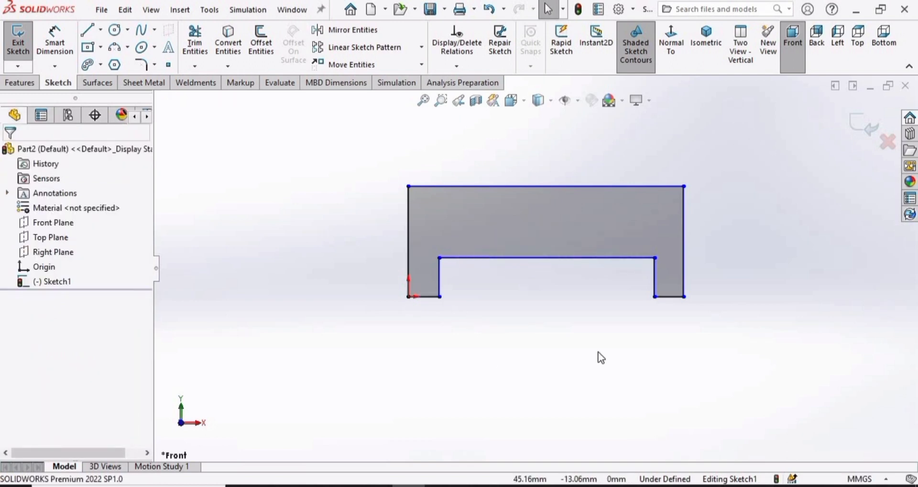
# Step: Dimension the profile's overall width as 64 mm and the notch width as 50 mm
pyautogui.click(52, 38)
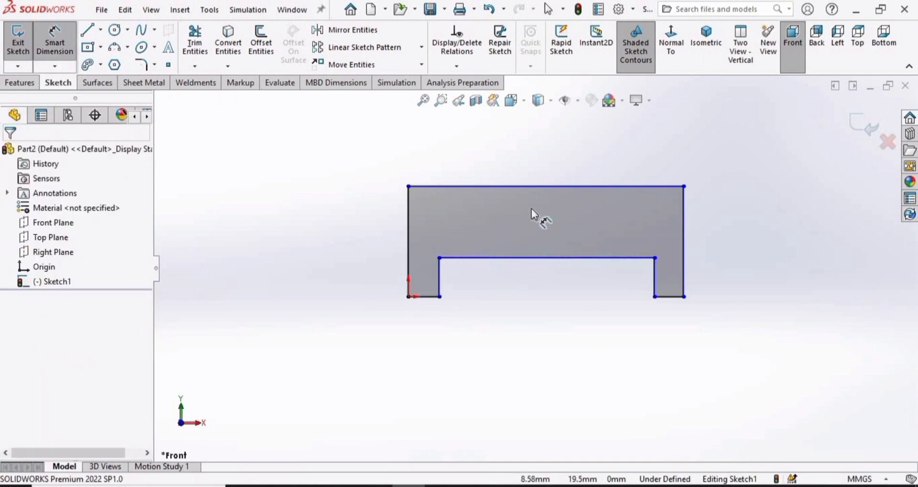
pyautogui.click(574, 185)
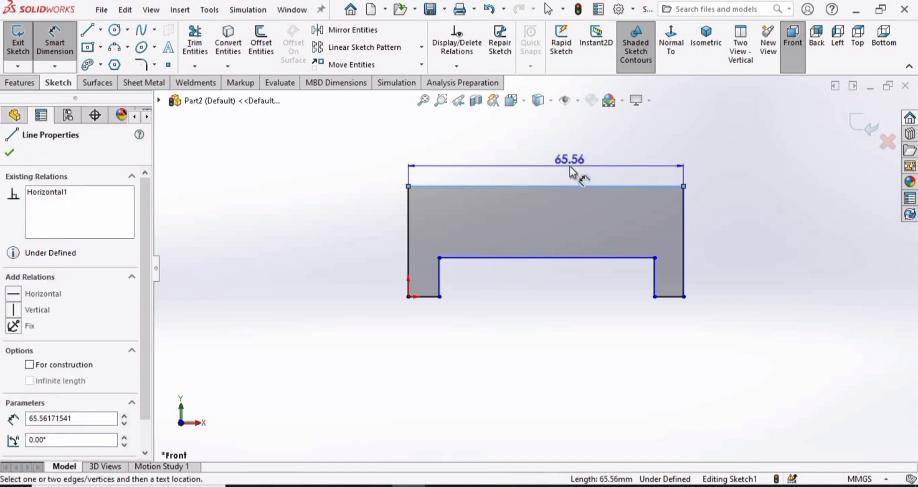
pyautogui.click(527, 160)
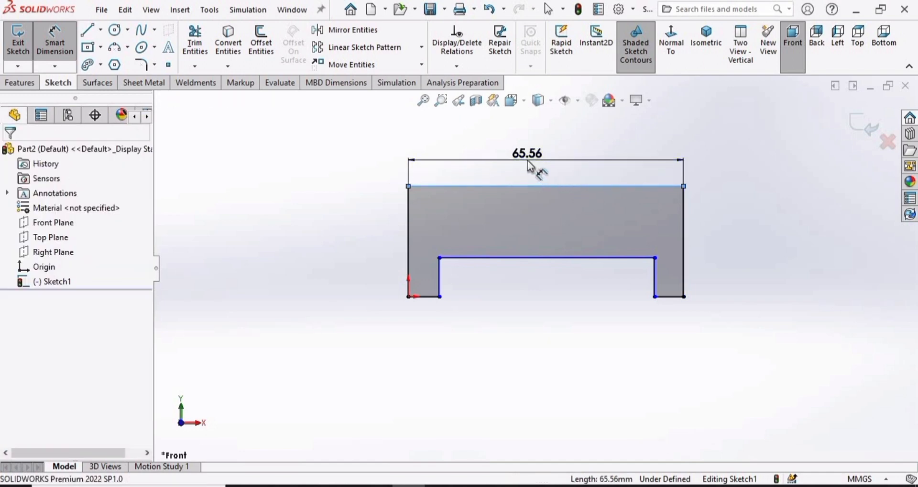
pyautogui.write('64')
pyautogui.press('Return')
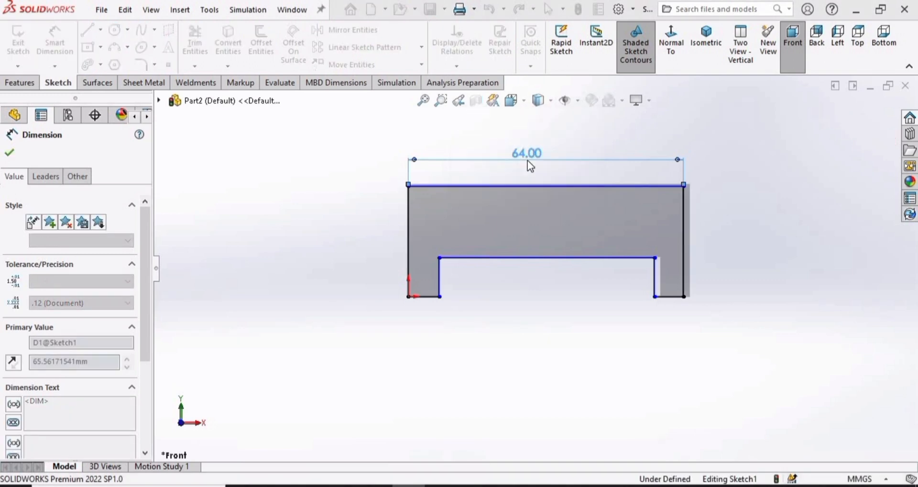
pyautogui.click(594, 258)
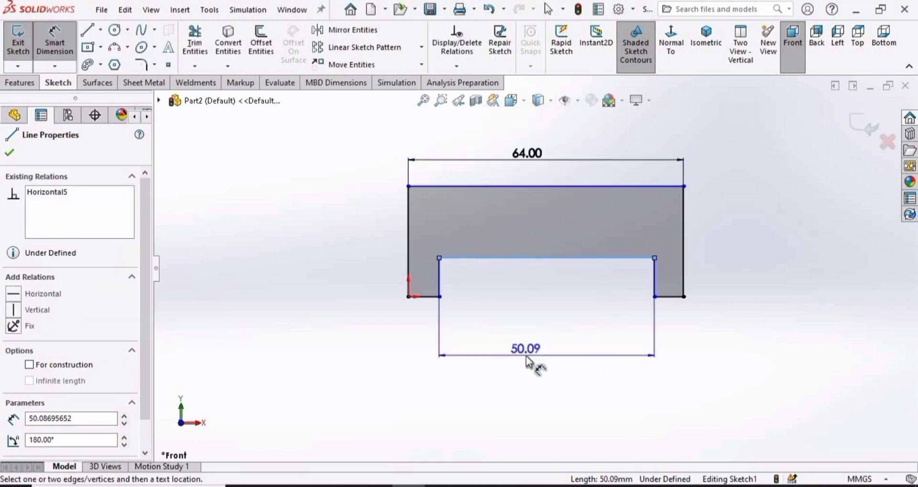
pyautogui.click(526, 355)
pyautogui.write('50')
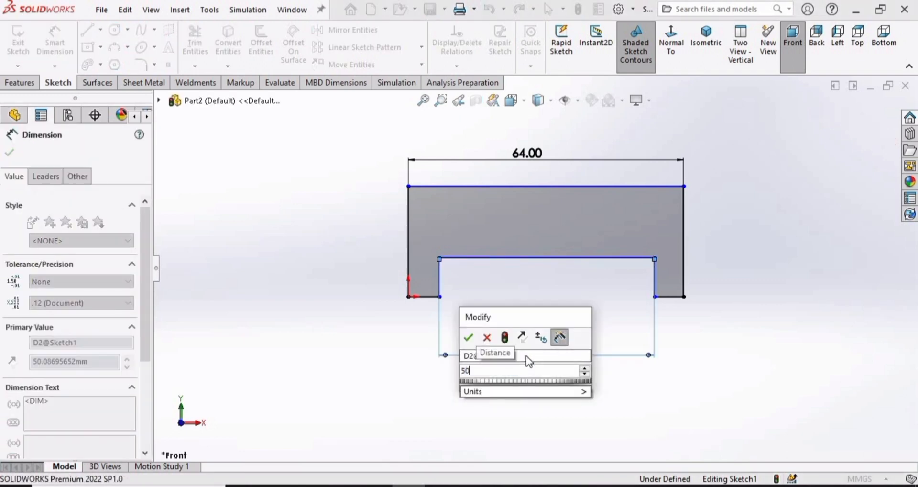
pyautogui.press('Return')
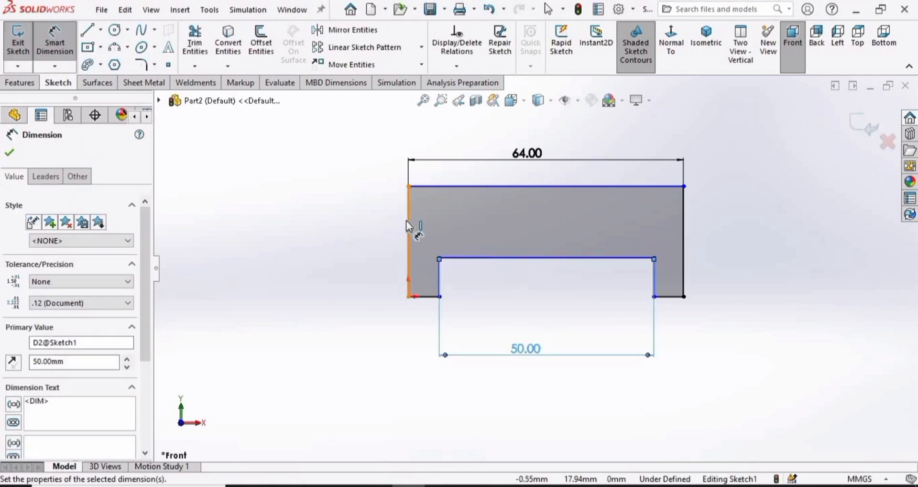
# Step: Dimension the overall height as 19 mm and the left foot's width as 7 mm, lining up the notch-width dimension with it
pyautogui.click(407, 221)
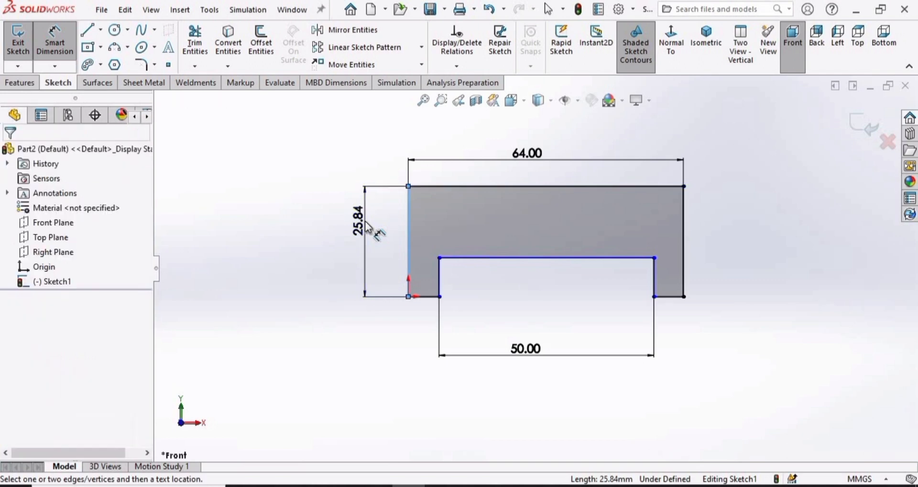
pyautogui.click(366, 226)
pyautogui.write('19')
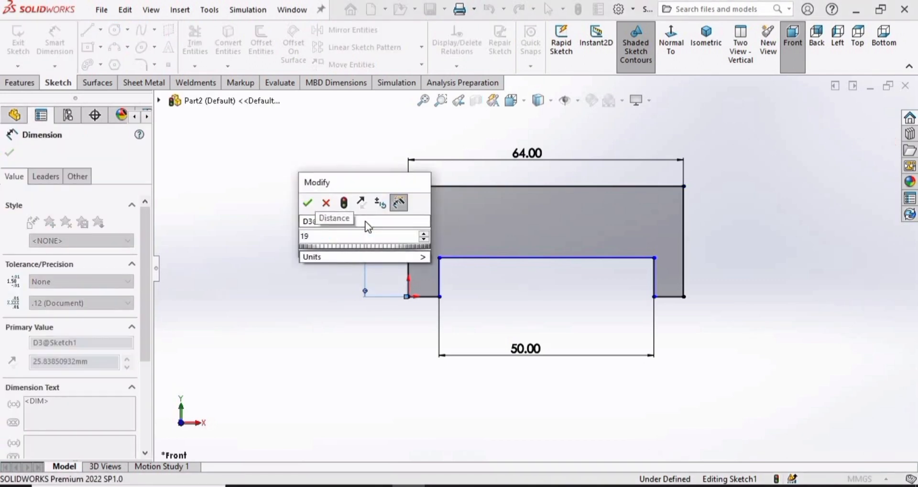
pyautogui.press('Return')
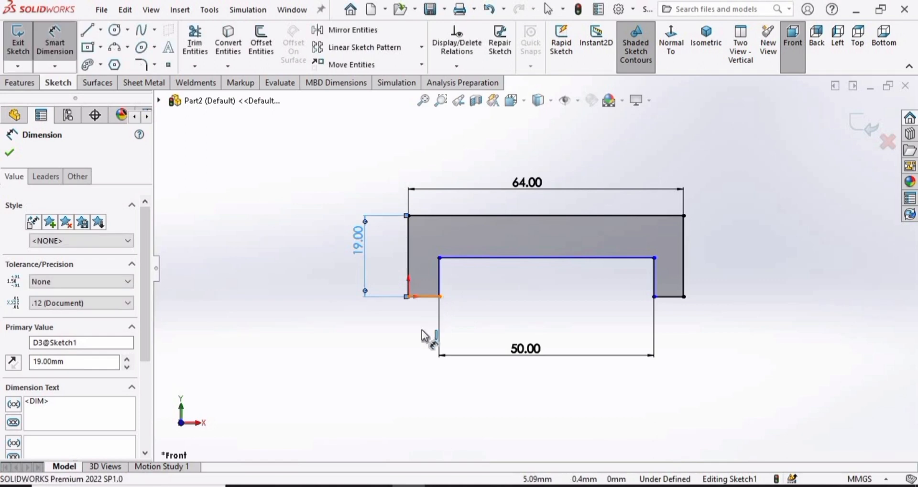
pyautogui.click(423, 296)
pyautogui.click(421, 349)
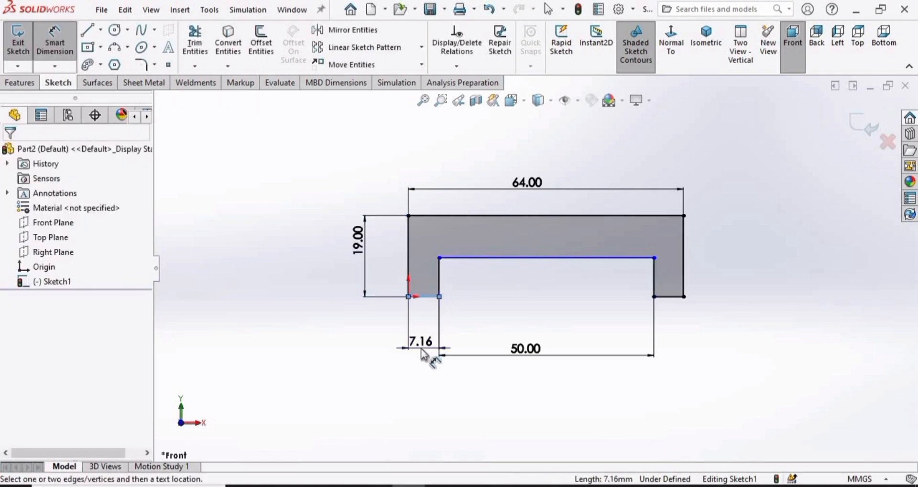
pyautogui.write('7')
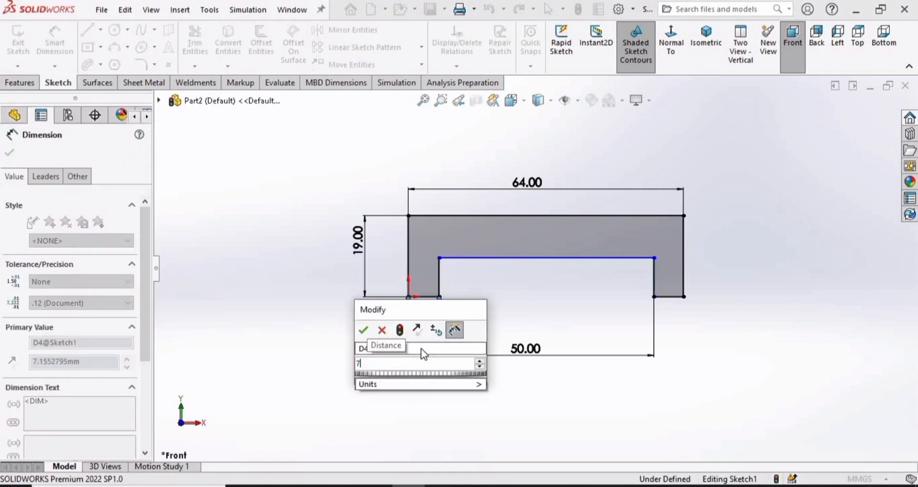
pyautogui.press('Return')
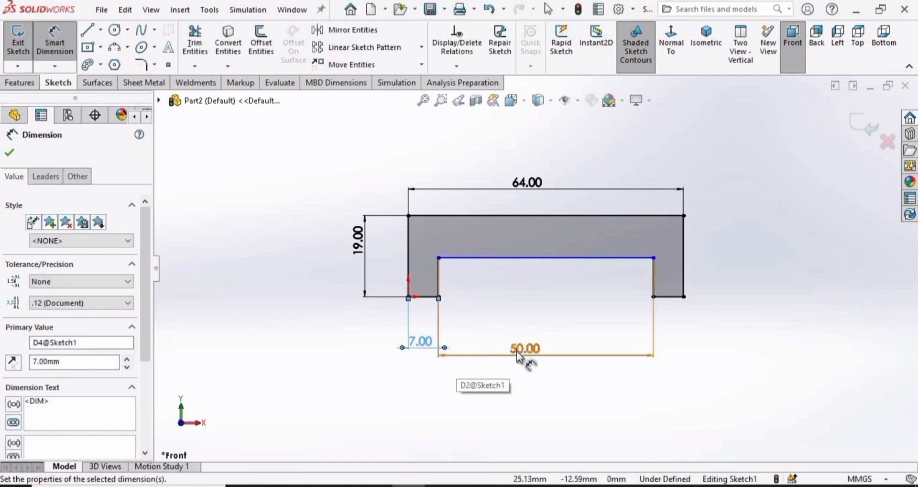
pyautogui.moveTo(517, 351); pyautogui.dragTo(519, 344)
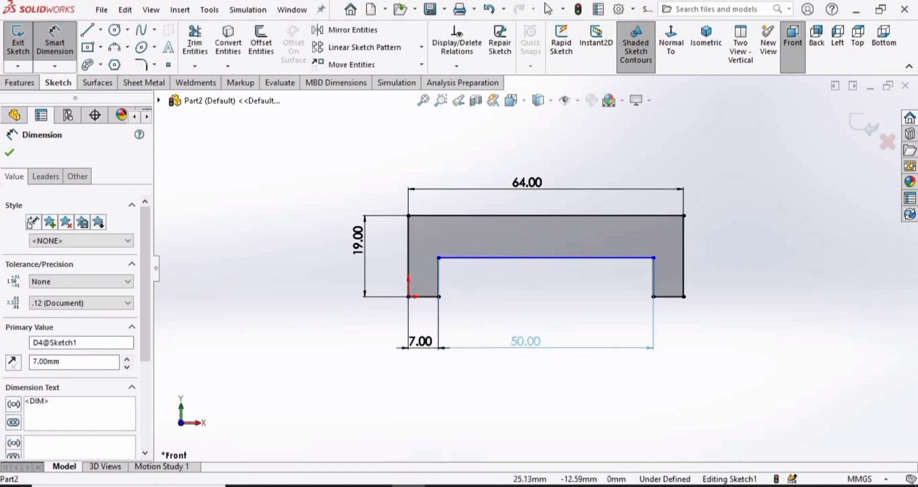
# Step: Dimension the notch's left vertical edge and set its height to 6 mm
pyautogui.click(440, 275)
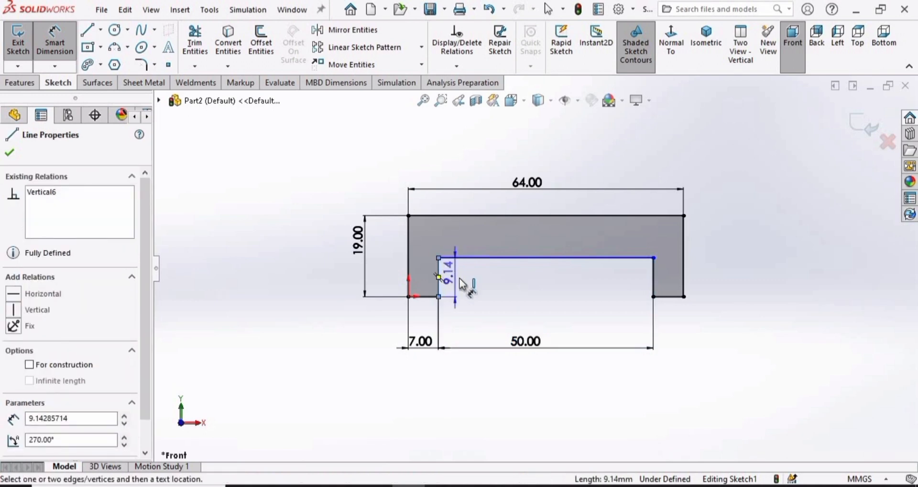
pyautogui.click(466, 286)
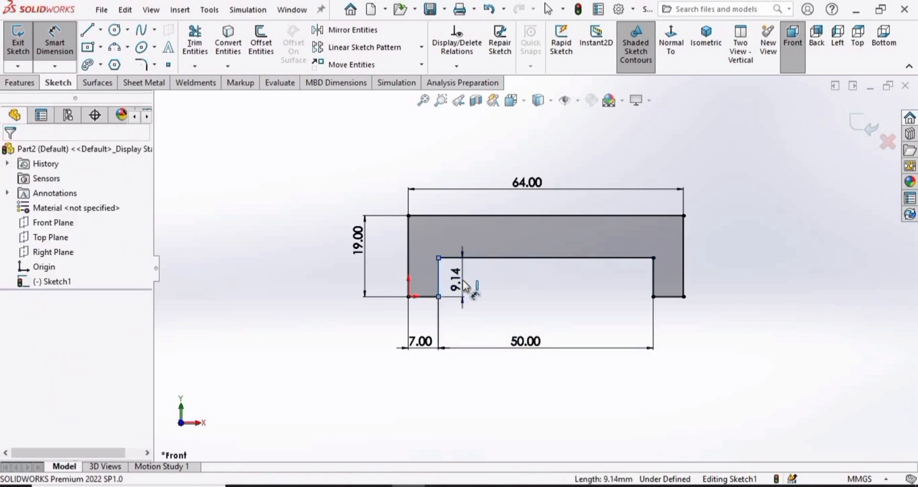
pyautogui.write('6')
pyautogui.press('Return')
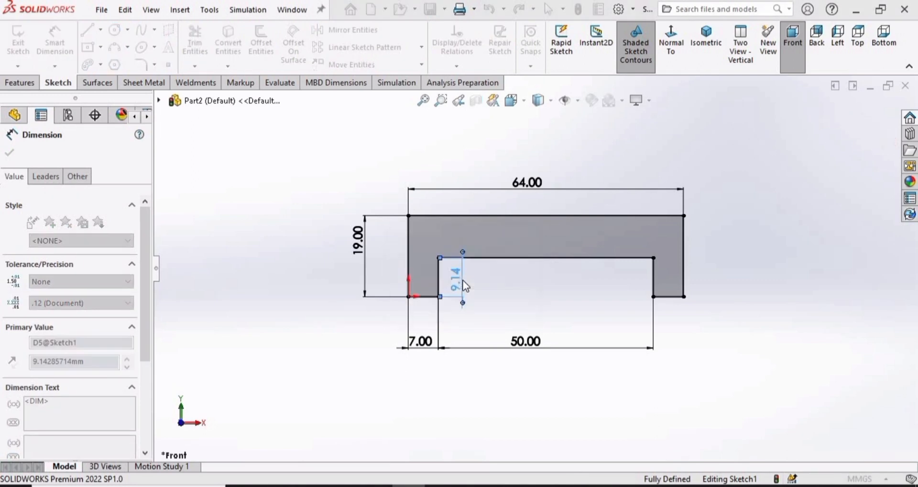
# Step: Add a driven reference dimension to the right foot's width and finish dimensioning
pyautogui.click(675, 297)
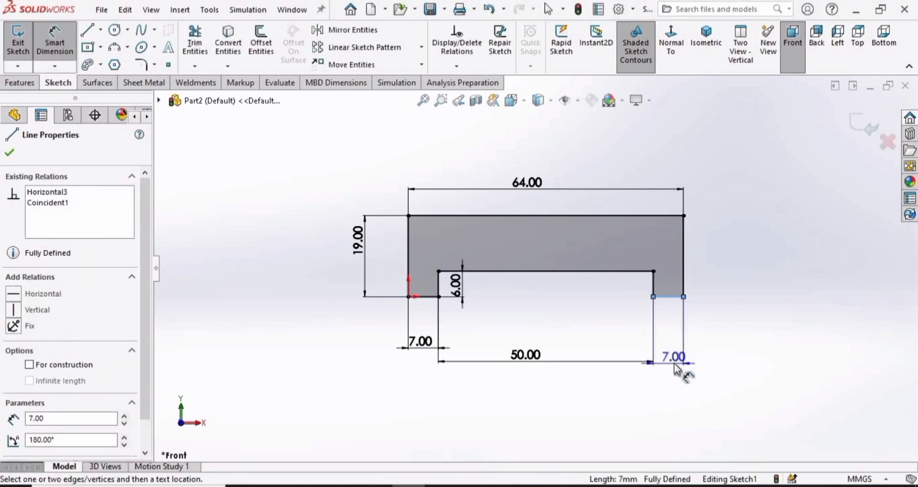
pyautogui.click(674, 368)
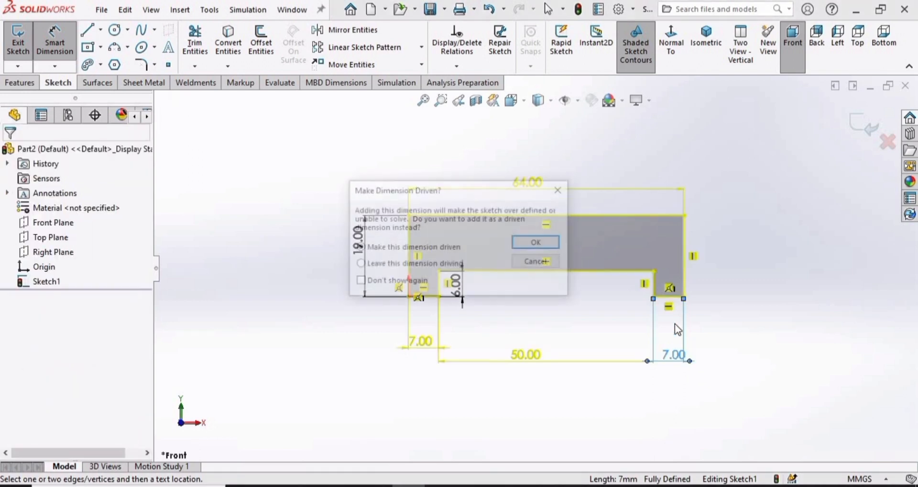
pyautogui.click(536, 244)
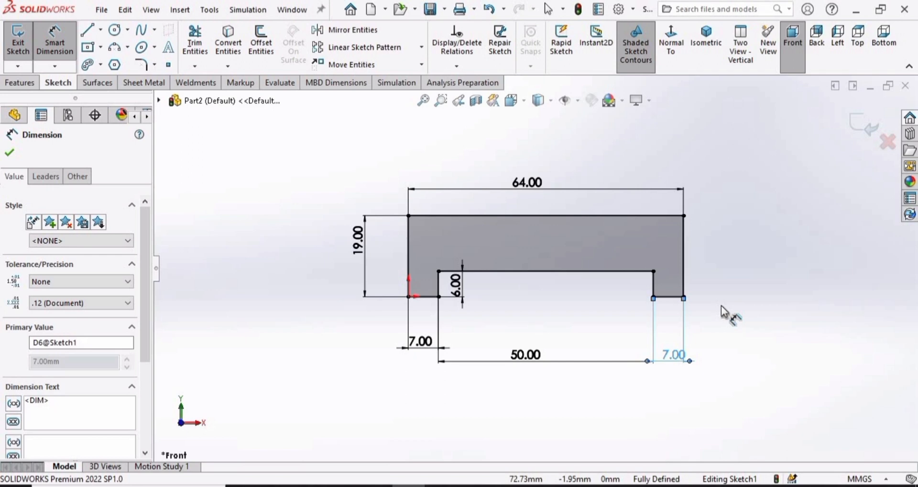
pyautogui.click(11, 154)
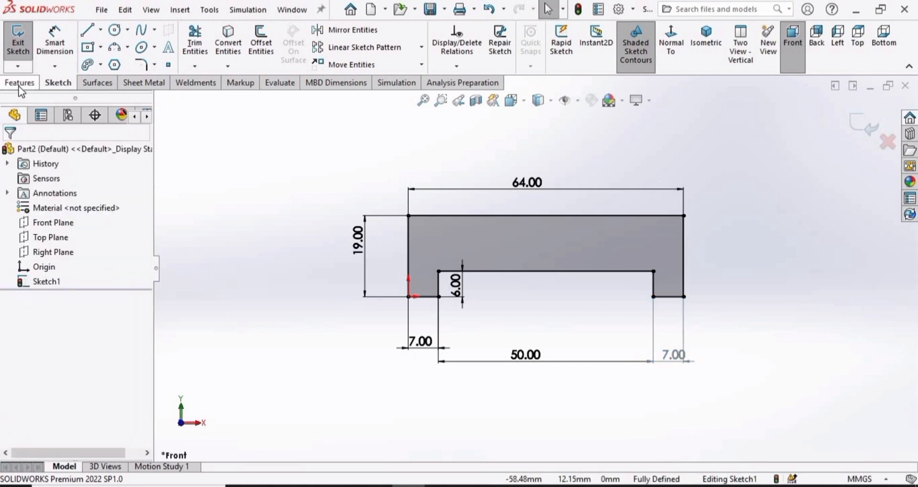
# Step: Extrude the notched profile as a blind boss with a depth of 100 mm
pyautogui.click(27, 83)
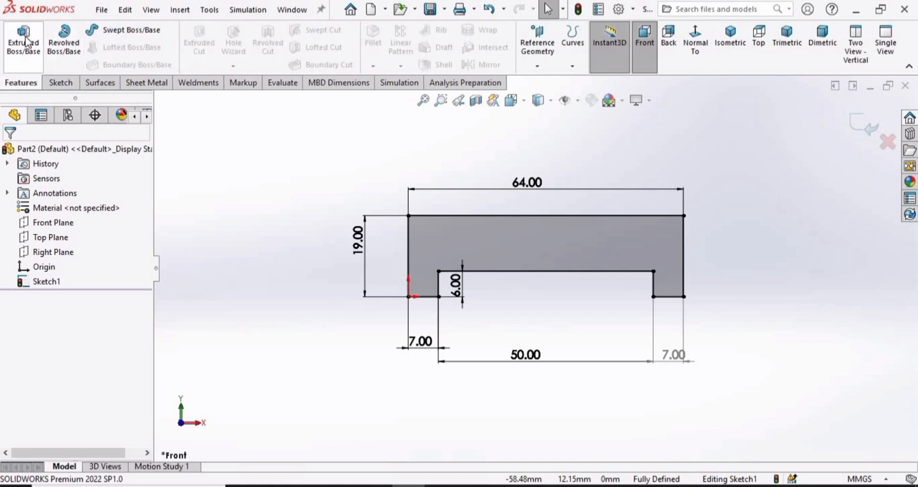
pyautogui.click(25, 48)
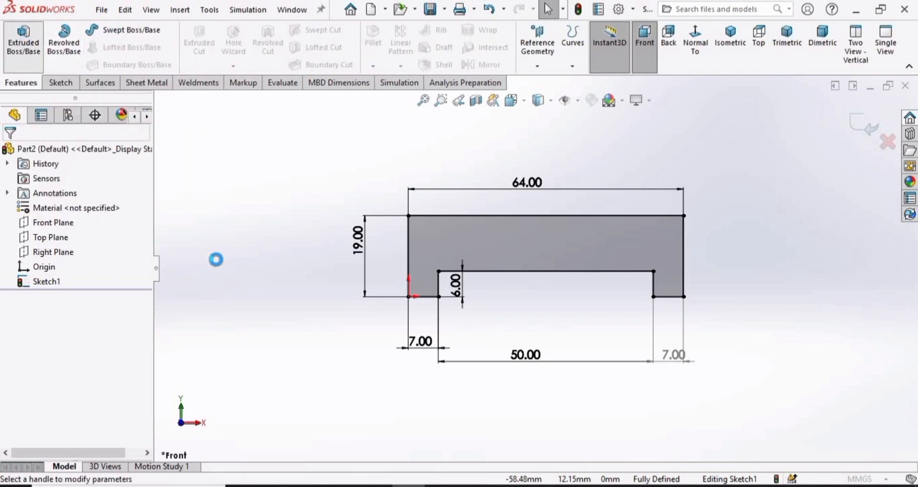
pyautogui.click(49, 281)
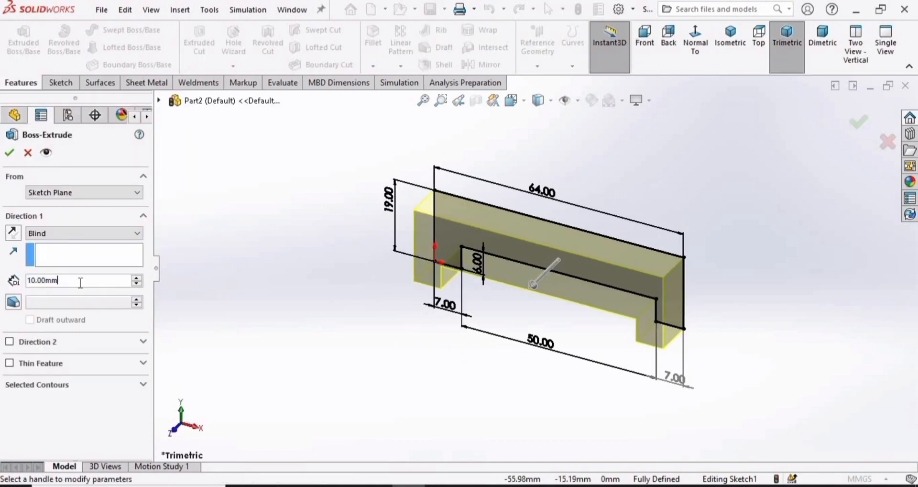
pyautogui.write('100')
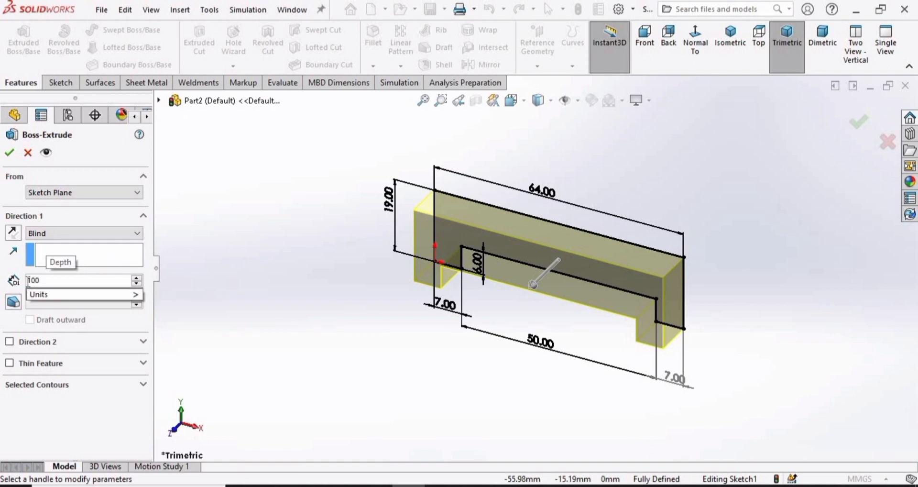
pyautogui.press('Return')
pyautogui.scroll(2, 482, 396)
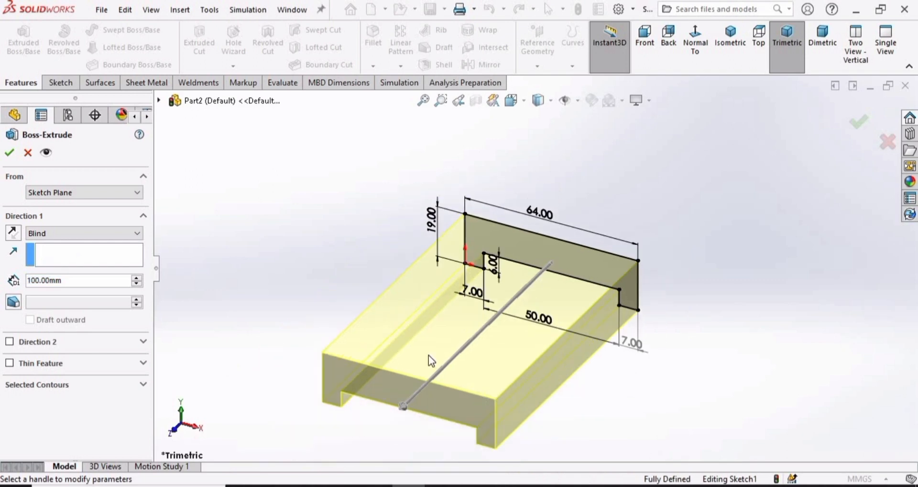
pyautogui.click(286, 286)
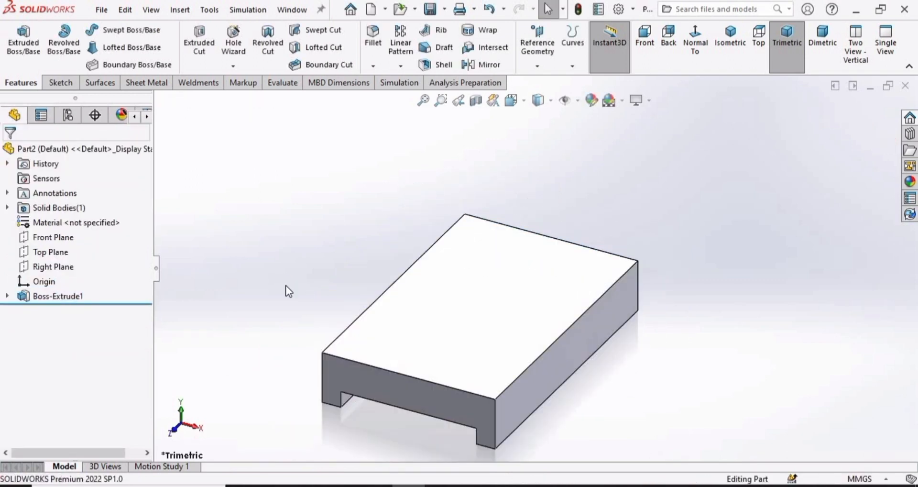
# Step: On the block's top face, sketch a tapered quadrilateral from the back right corner, about 18 mm wide narrowing to 7.5 mm and 27 mm long
pyautogui.click(532, 283)
pyautogui.click(593, 244)
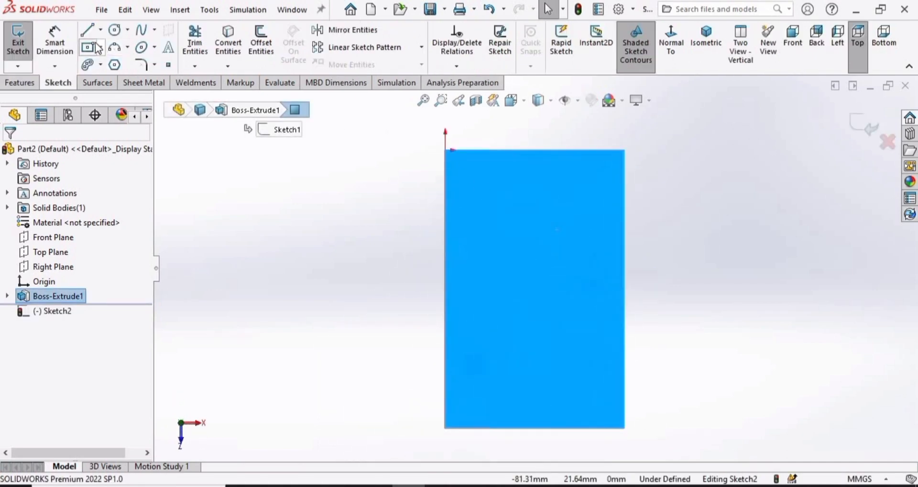
pyautogui.click(87, 29)
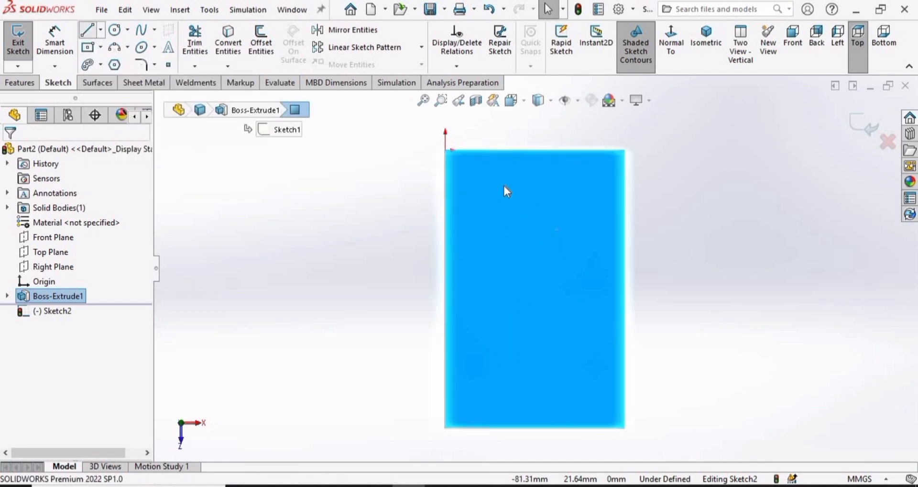
pyautogui.click(624, 149)
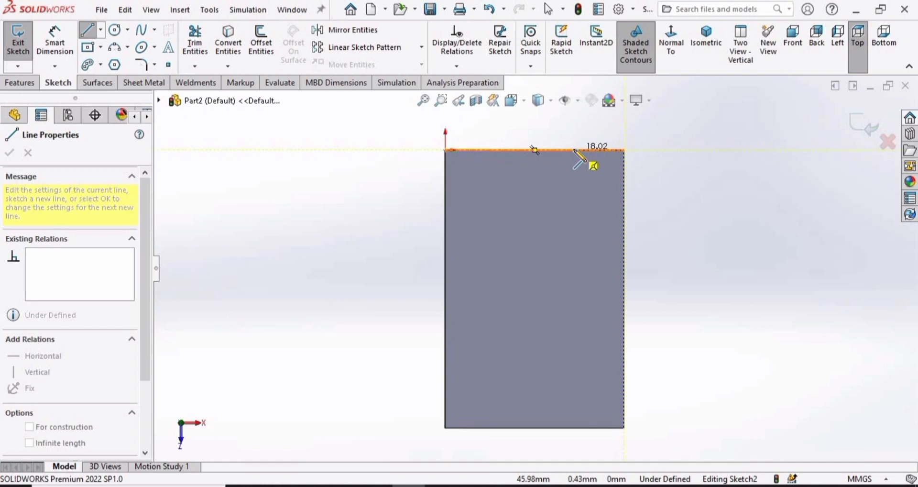
pyautogui.click(573, 150)
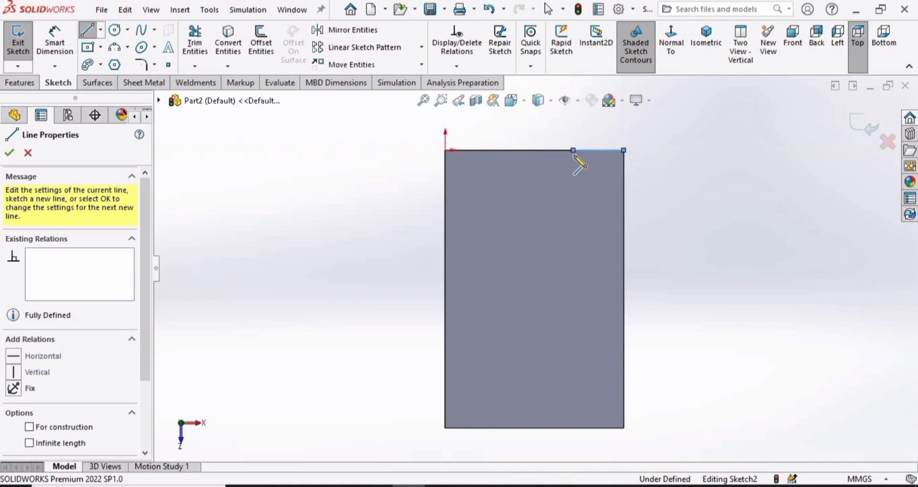
pyautogui.click(584, 225)
pyautogui.click(604, 225)
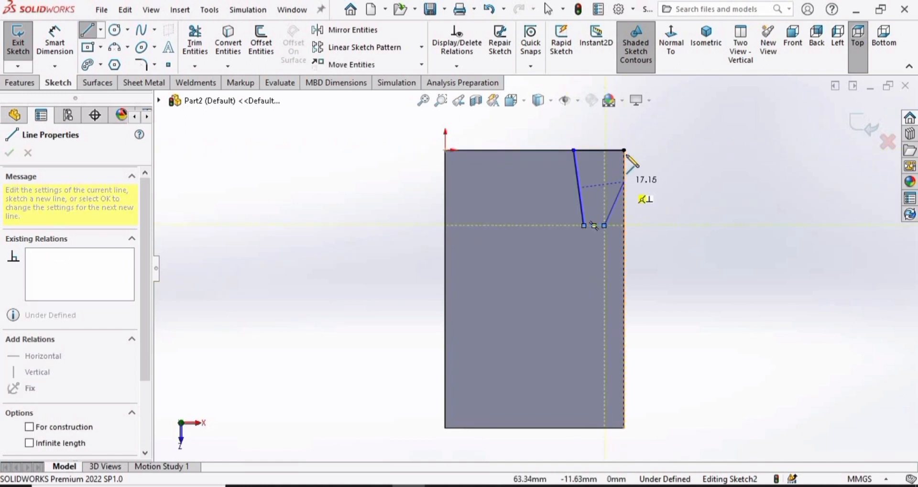
pyautogui.click(624, 150)
pyautogui.press('Escape')
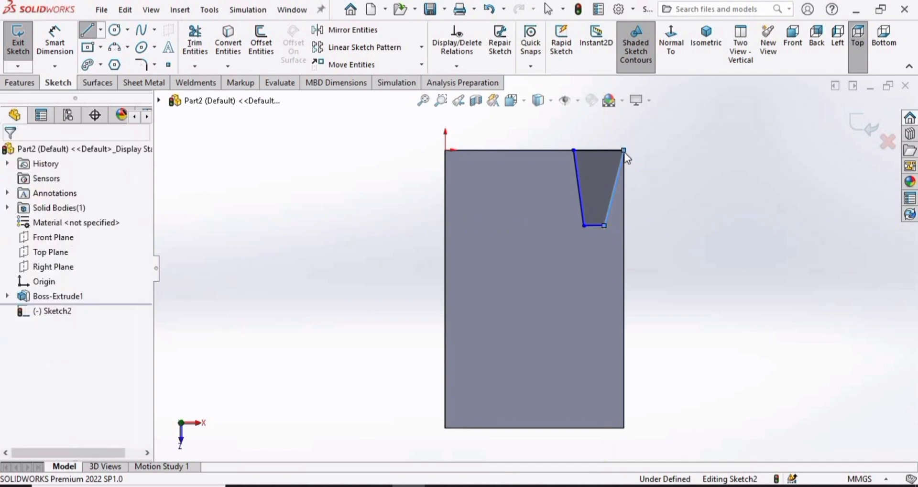
# Step: Dimension the tapered profile's wide edge as 20 mm and its narrow edge as 13 mm
pyautogui.click(57, 44)
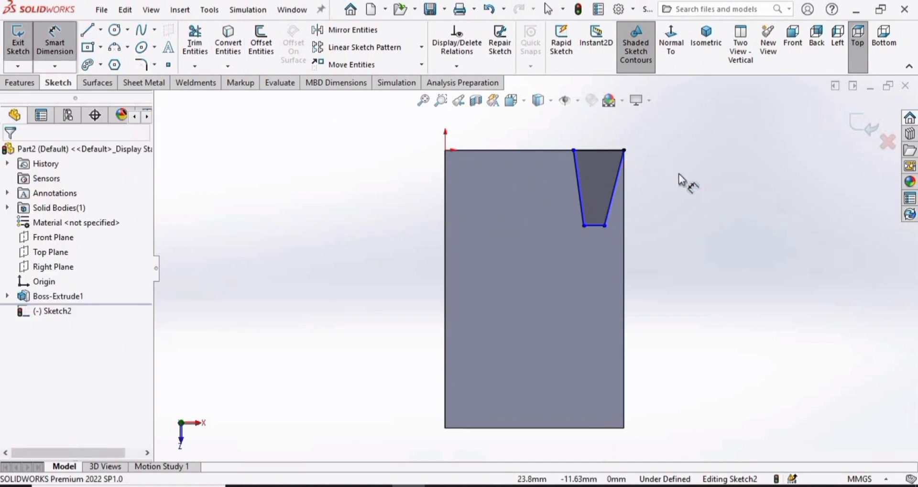
pyautogui.scroll(-2, 660, 182)
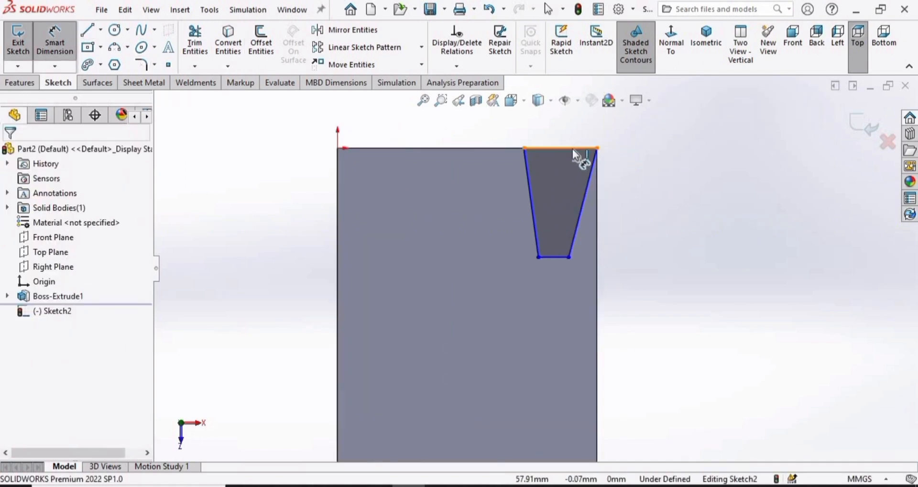
pyautogui.click(558, 135)
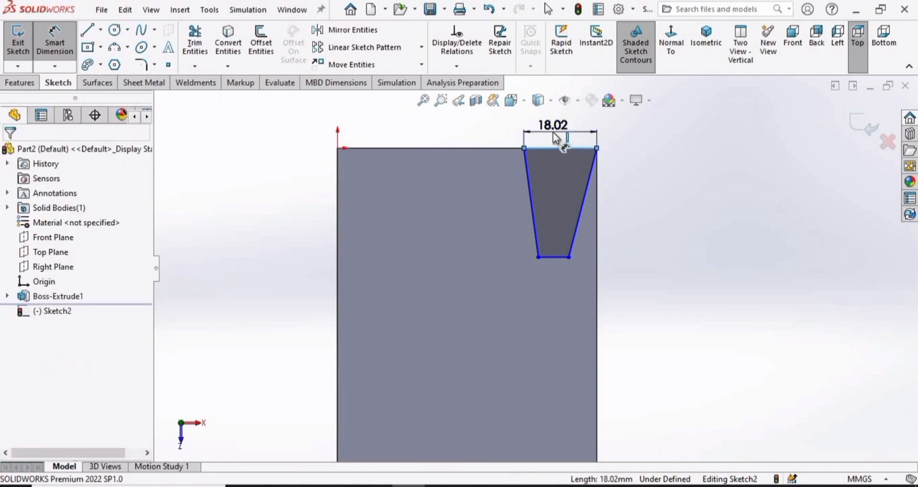
pyautogui.click(553, 133)
pyautogui.write('20')
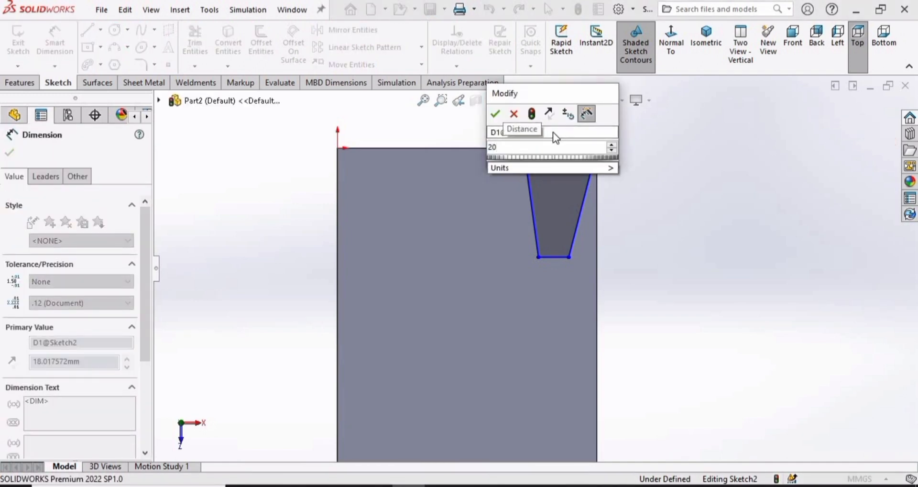
pyautogui.press('Return')
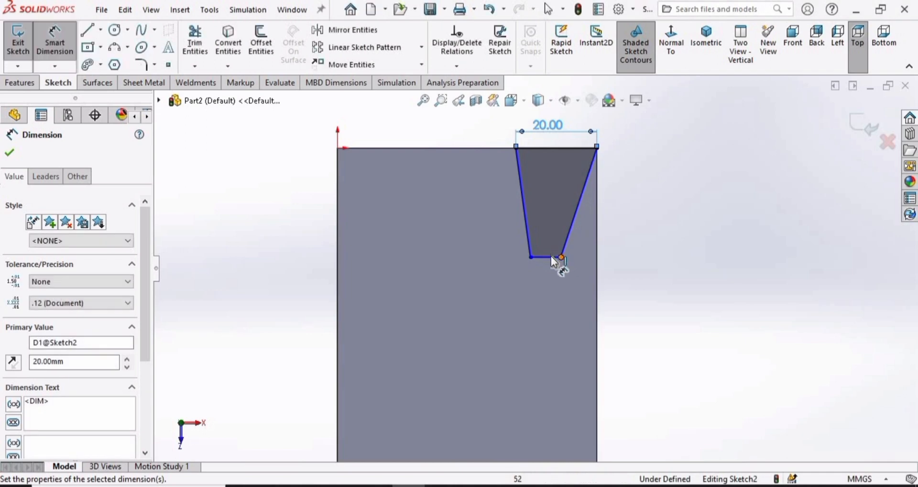
pyautogui.click(550, 256)
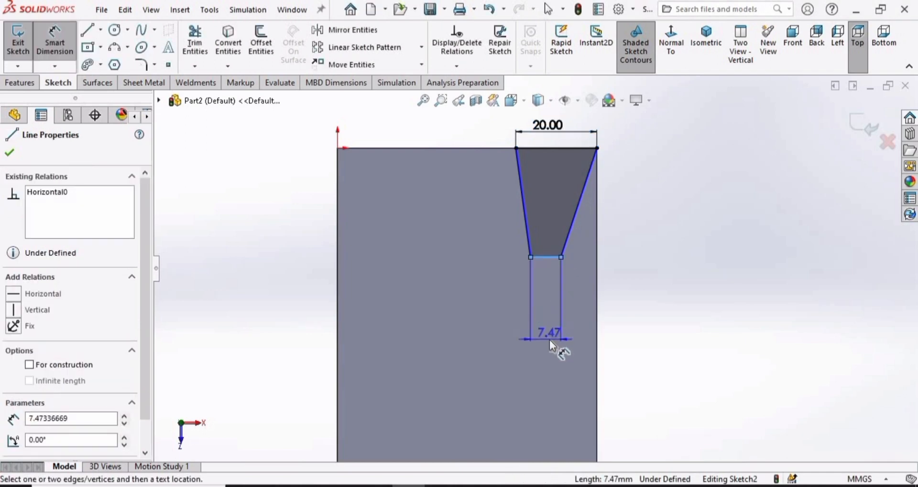
pyautogui.click(549, 339)
pyautogui.write('13')
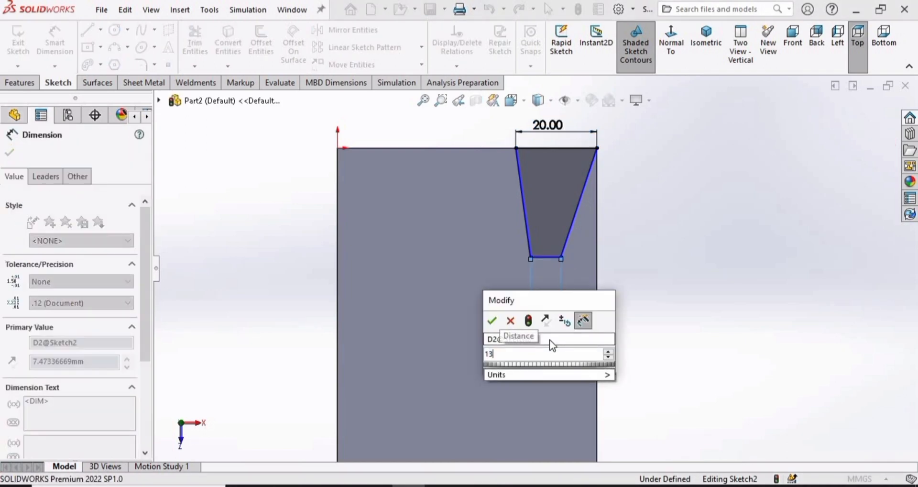
pyautogui.press('Return')
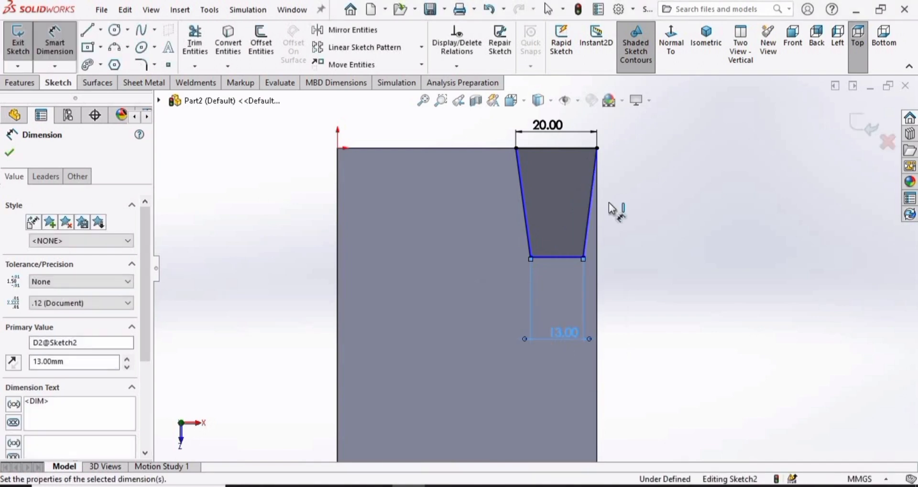
# Step: Dimension the tapered profile's length between its right-hand corner points as 38 mm
pyautogui.click(602, 149)
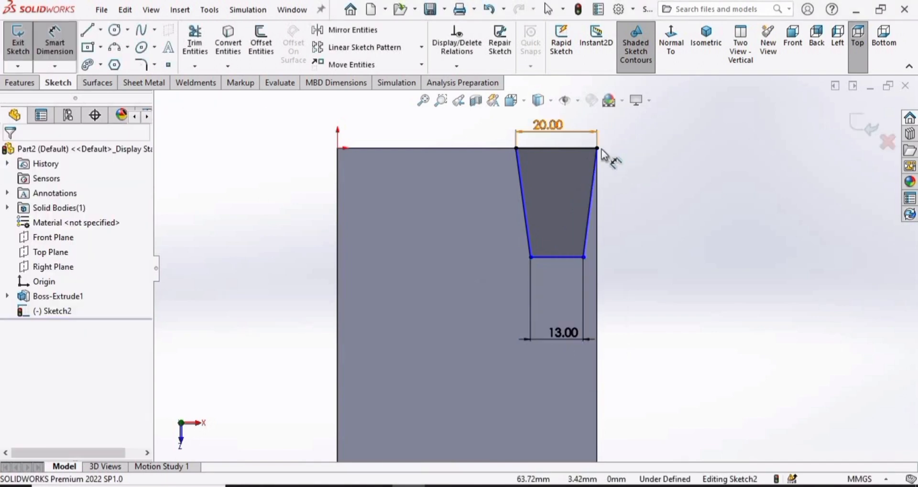
pyautogui.click(583, 257)
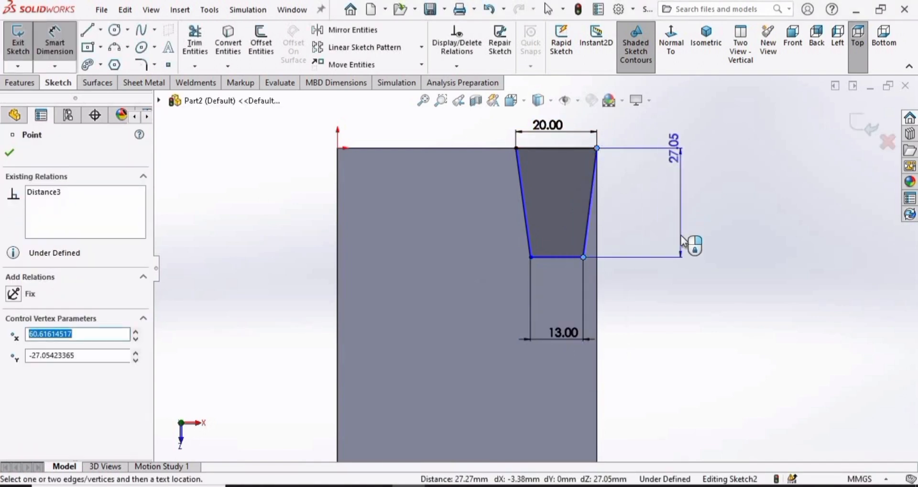
pyautogui.click(692, 220)
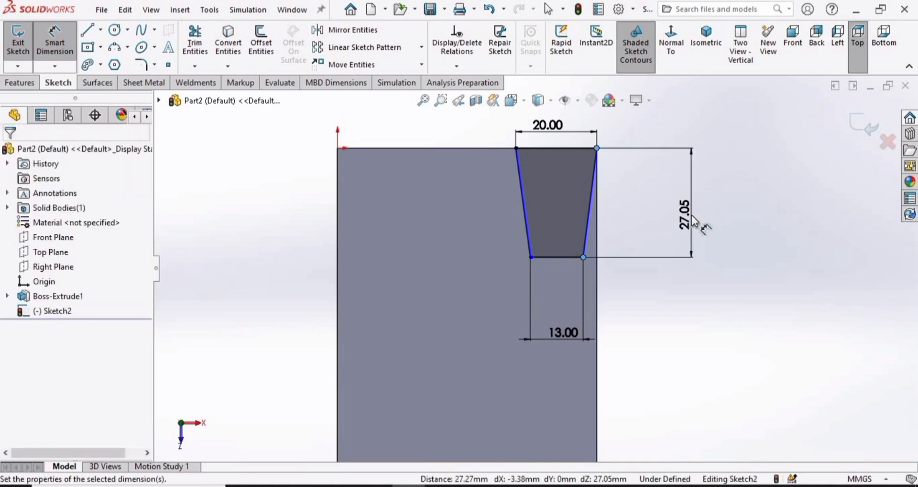
pyautogui.write('38')
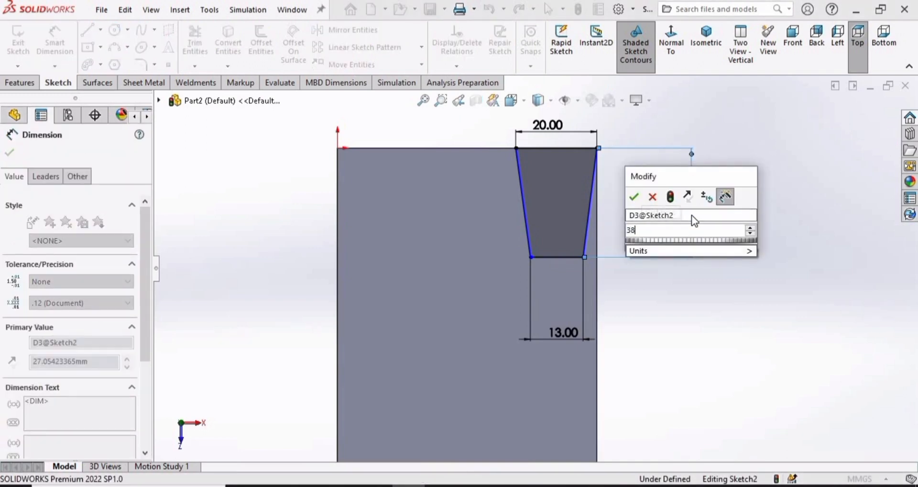
pyautogui.press('Return')
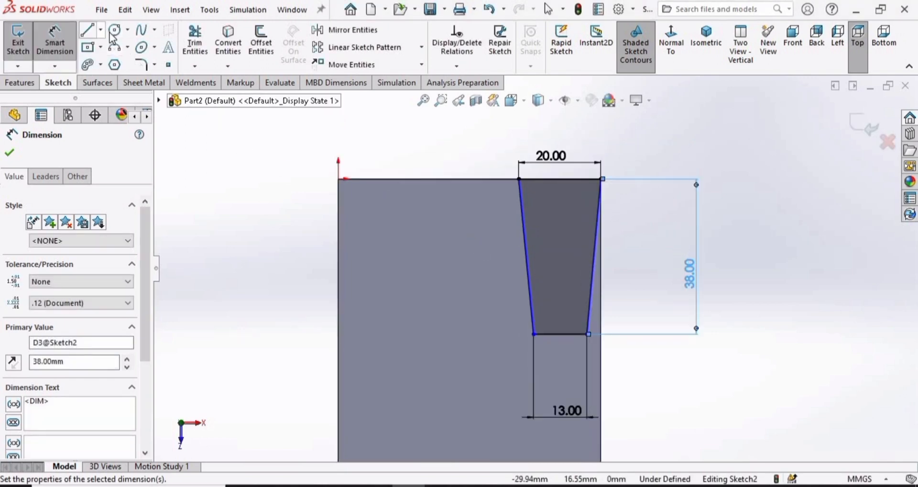
# Step: Sketch a circle about 12.5 mm in diameter inside the tapered profile, centred in line with the wide edge's midpoint
pyautogui.click(113, 31)
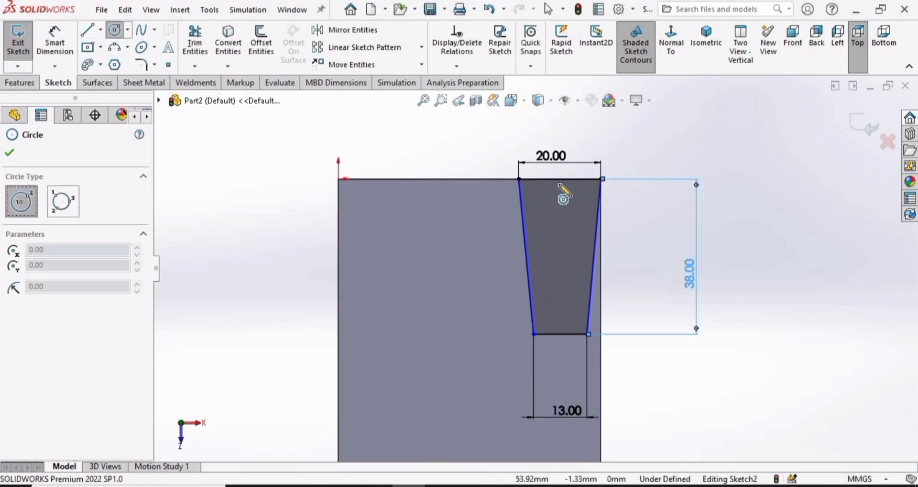
pyautogui.click(560, 251)
pyautogui.click(543, 231)
pyautogui.press('Escape')
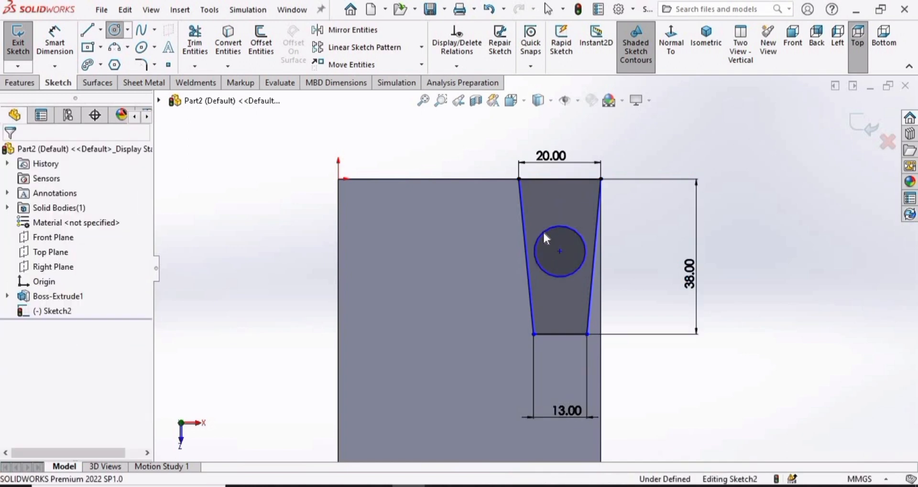
# Step: Dimension the circle's diameter as 6 mm and its centre's distance from the tapered profile's wide edge as 13 mm
pyautogui.click(72, 59)
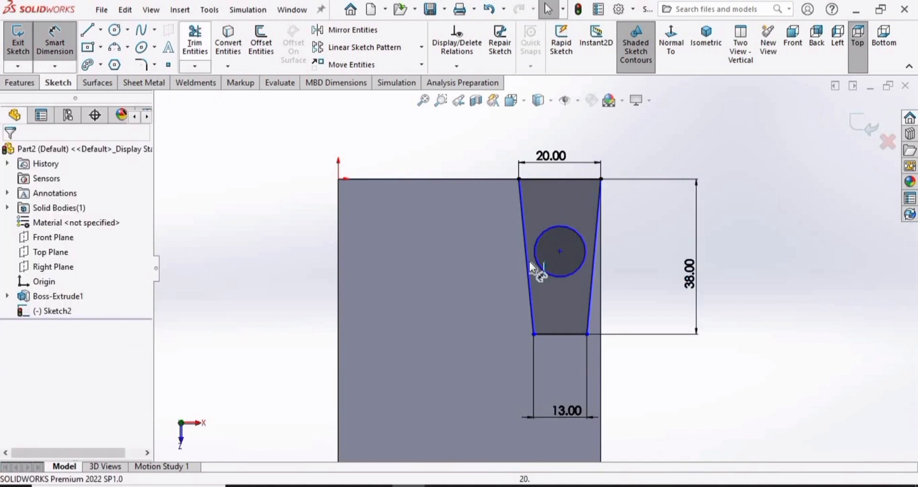
pyautogui.click(572, 272)
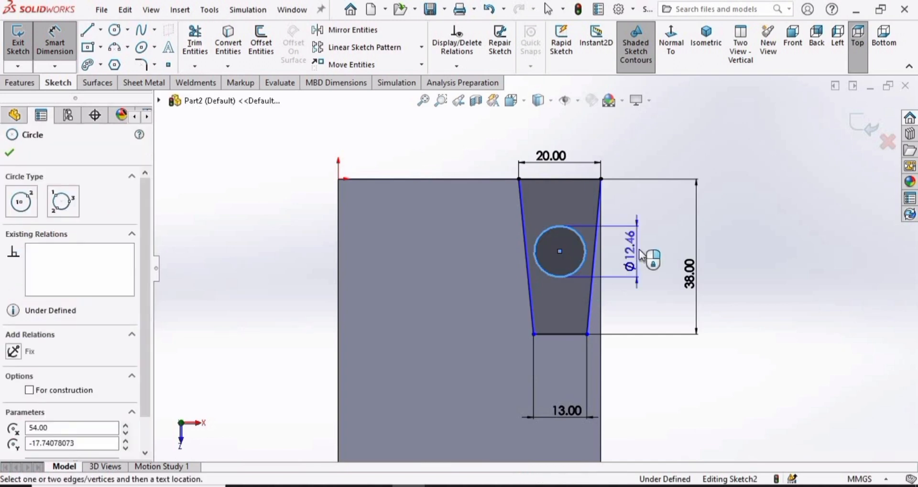
pyautogui.click(643, 256)
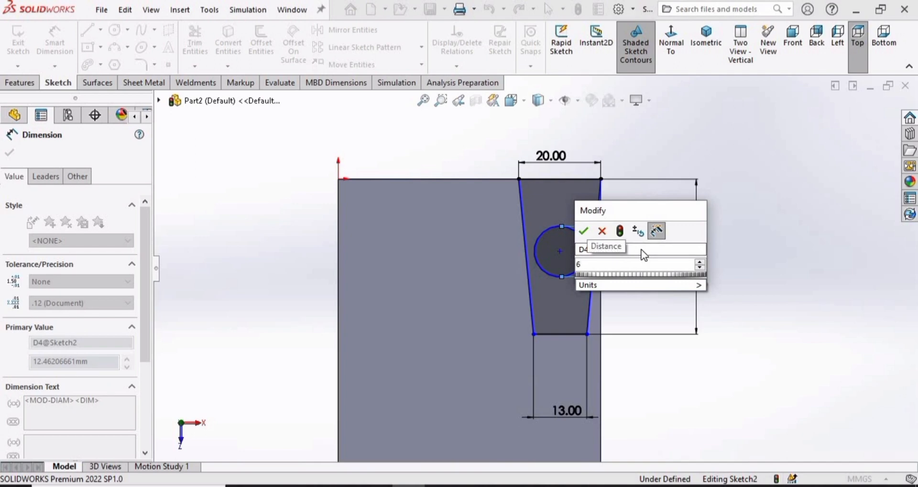
pyautogui.press('Return')
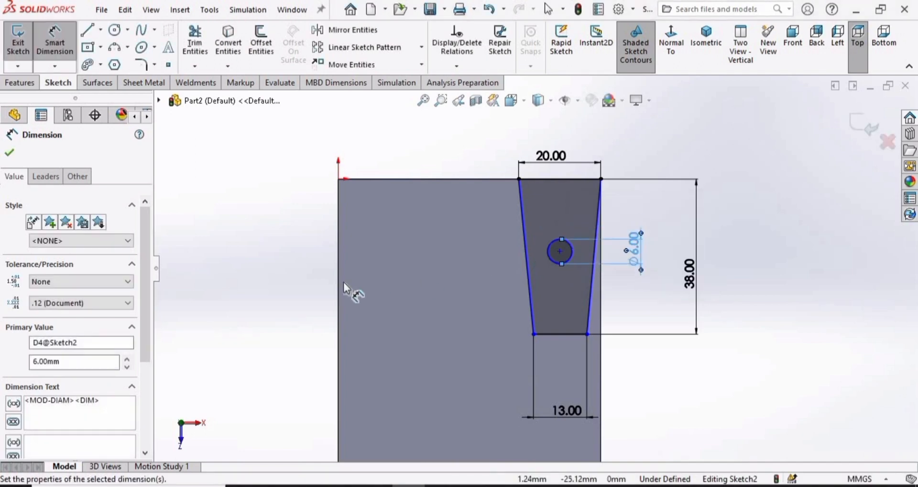
pyautogui.click(559, 251)
pyautogui.click(570, 178)
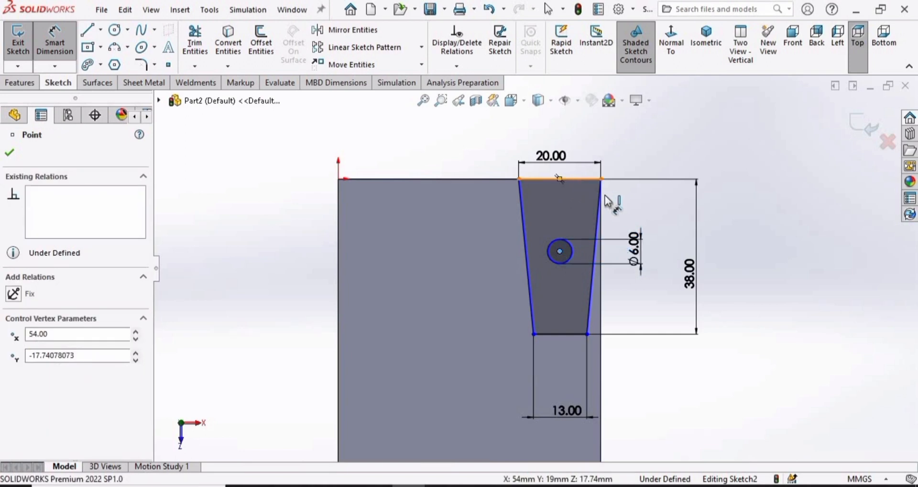
pyautogui.click(635, 204)
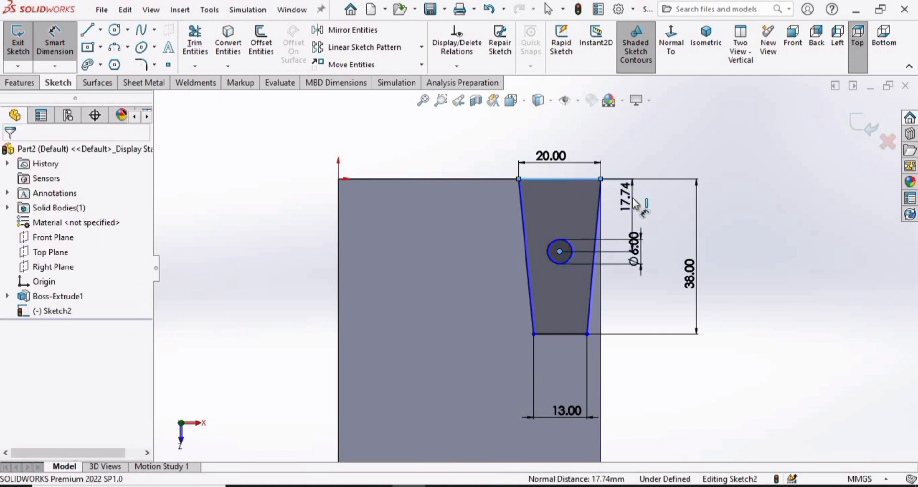
pyautogui.write('13')
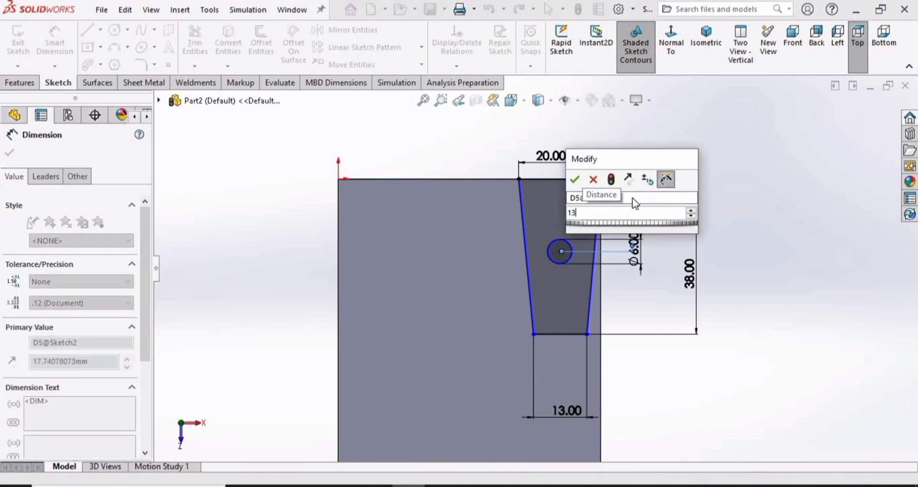
pyautogui.press('Return')
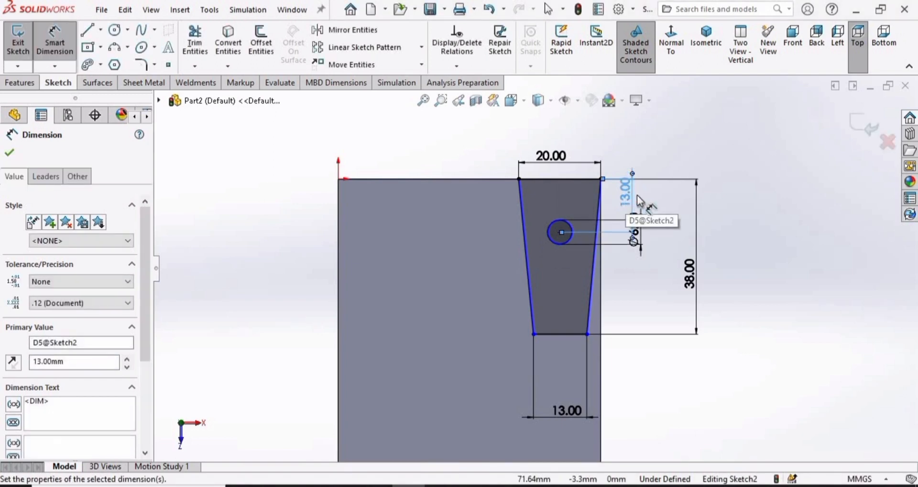
# Step: Move the circle's edge-distance dimension clear of its diameter dimension and extrude the tapered profile 25 mm with a blind end condition
pyautogui.moveTo(631, 196); pyautogui.dragTo(639, 196)
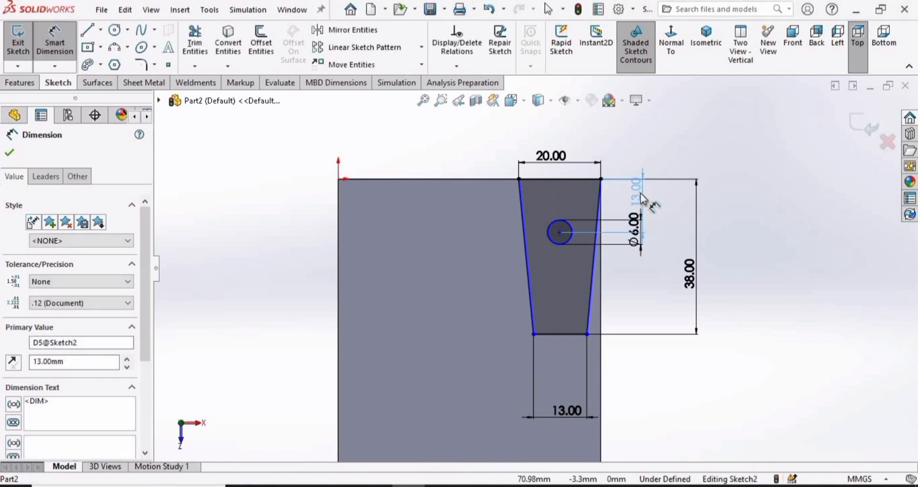
pyautogui.click(744, 209)
pyautogui.click(19, 82)
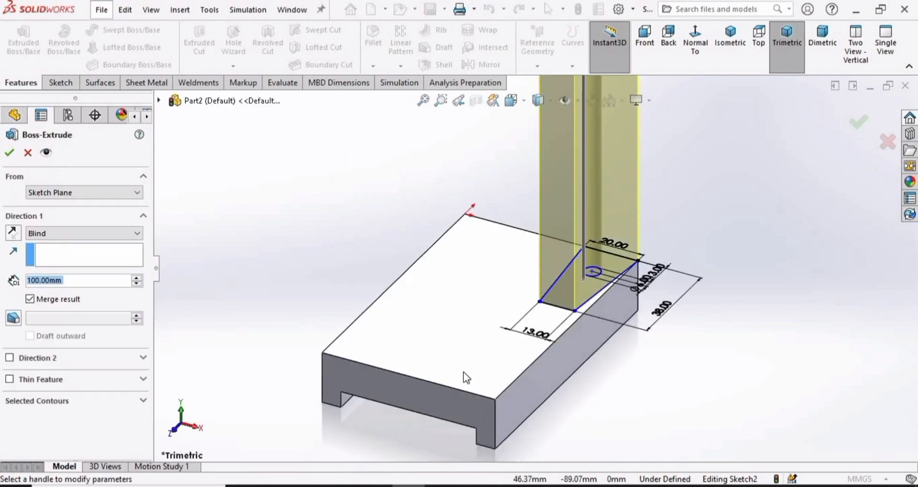
pyautogui.scroll(3, 553, 225)
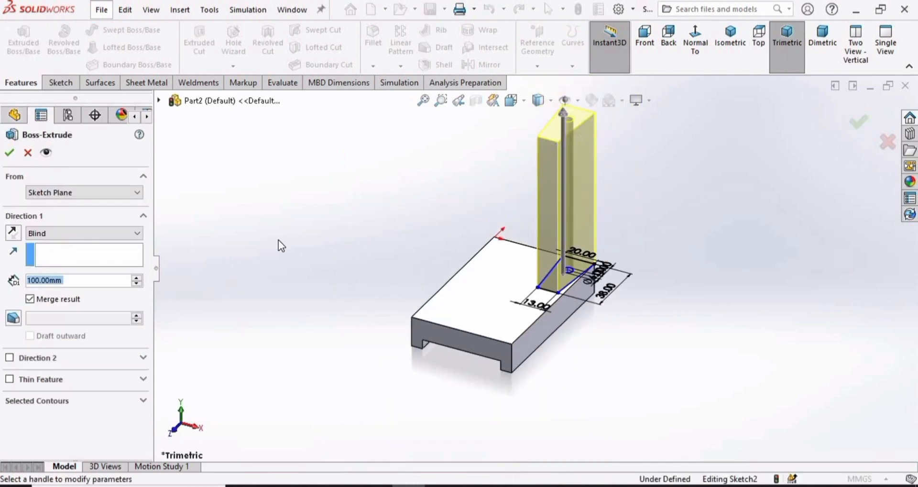
pyautogui.write('25')
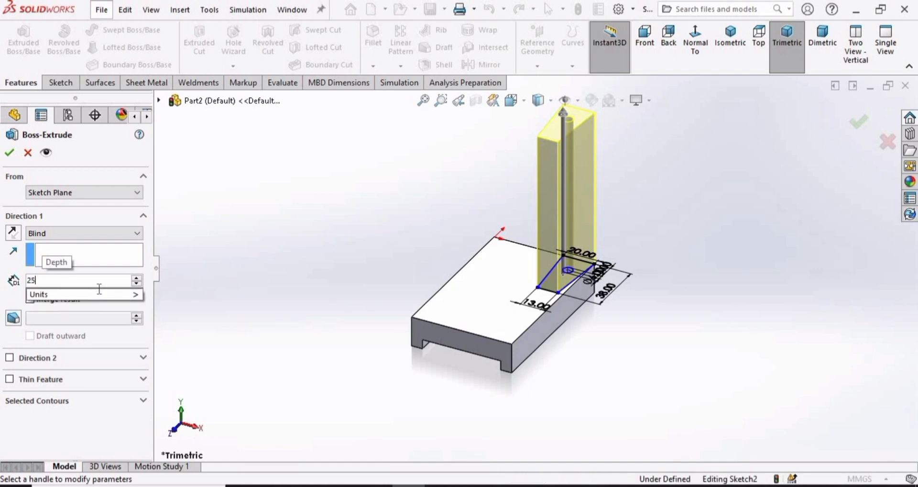
pyautogui.press('Return')
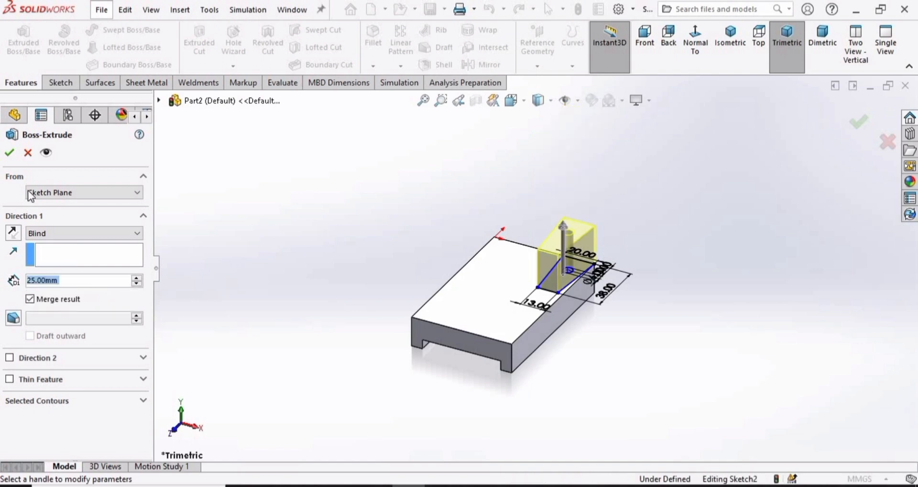
pyautogui.click(10, 153)
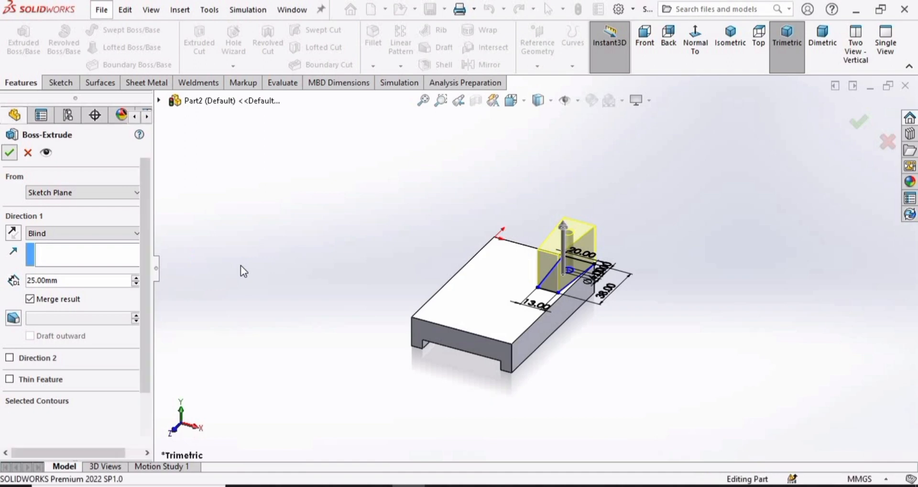
# Step: Create a mid plane between the two long outer side faces of the base
pyautogui.moveTo(523, 243); pyautogui.dragTo(532, 273, button='middle')
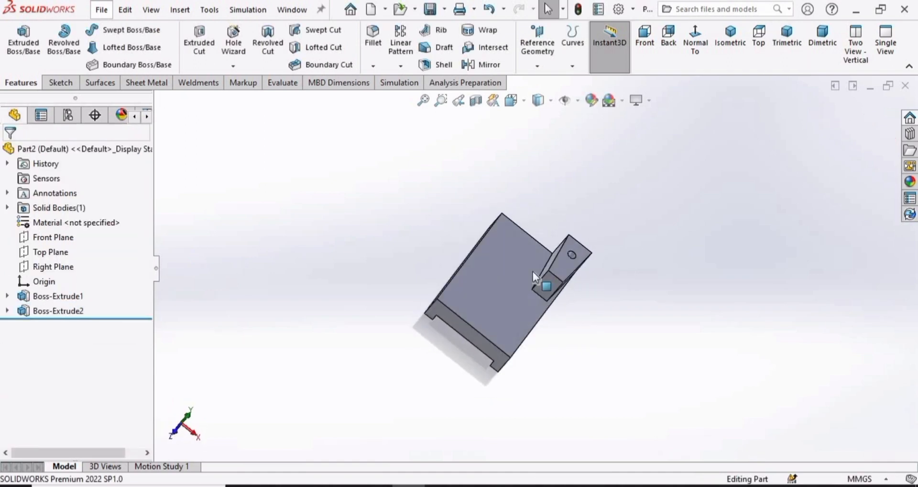
pyautogui.click(644, 42)
pyautogui.click(537, 67)
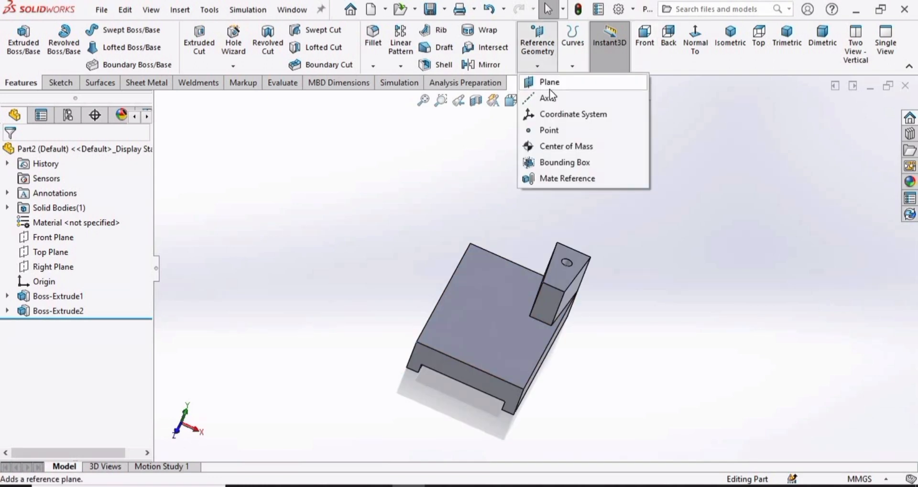
pyautogui.click(550, 88)
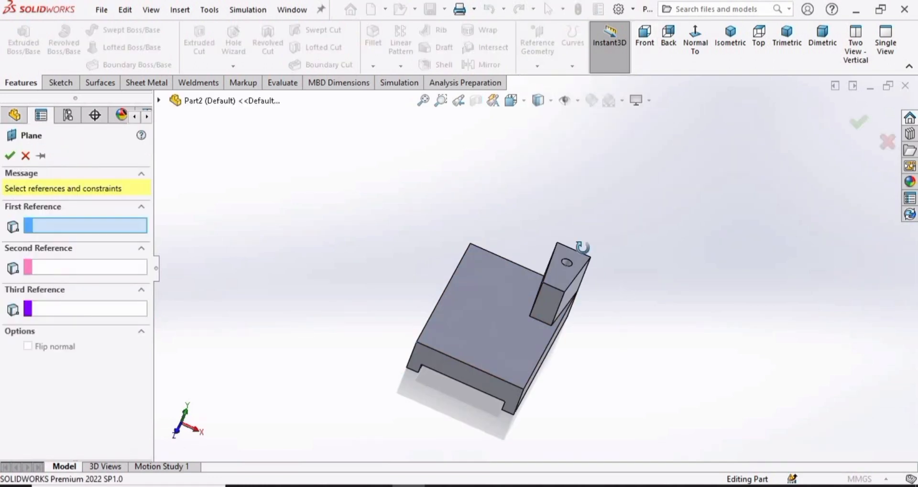
pyautogui.moveTo(582, 247); pyautogui.dragTo(582, 301, button='middle')
pyautogui.scroll(-3, 564, 385)
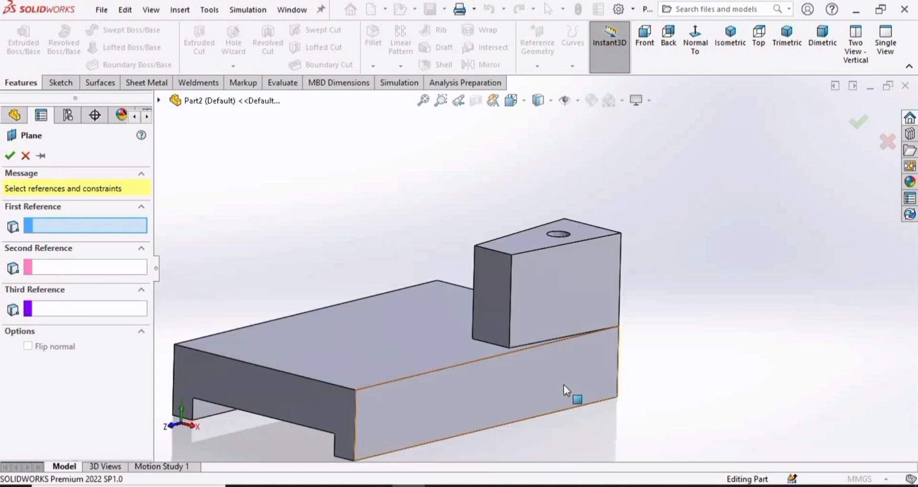
pyautogui.click(545, 355)
pyautogui.scroll(3, 521, 314)
pyautogui.moveTo(521, 314); pyautogui.dragTo(574, 363, button='middle')
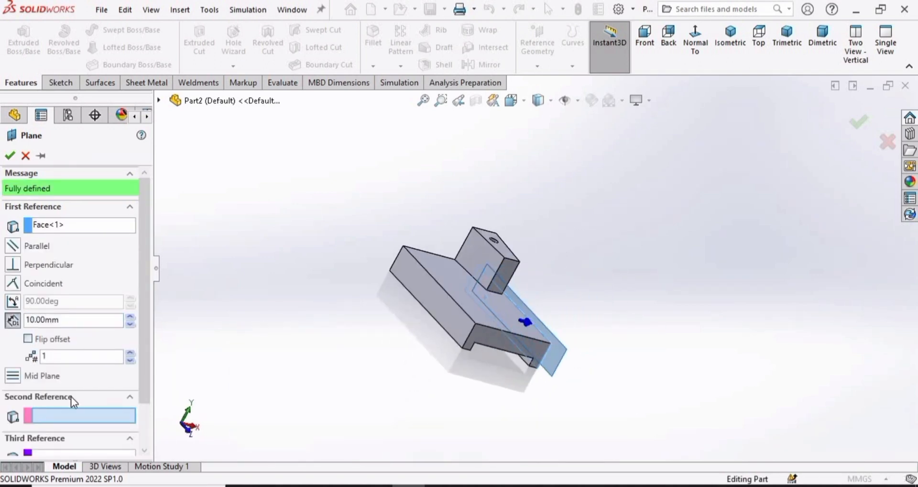
pyautogui.click(433, 298)
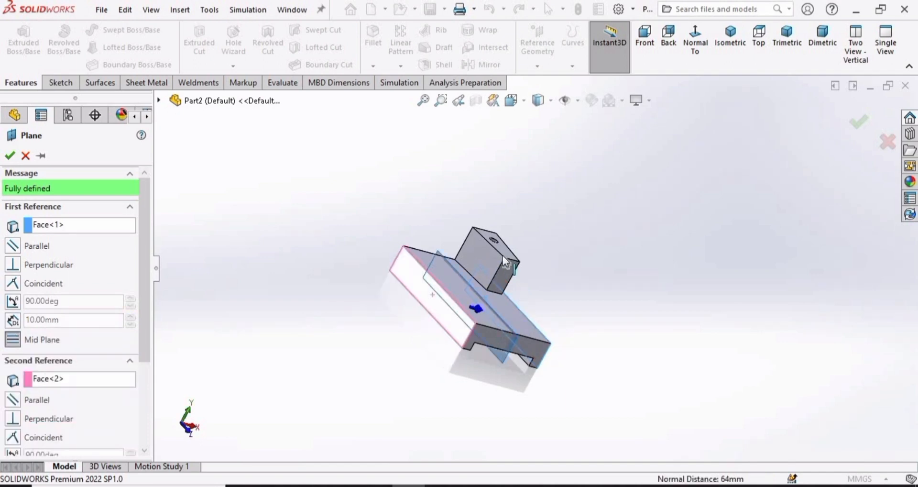
pyautogui.moveTo(503, 255); pyautogui.dragTo(545, 277, button='middle')
pyautogui.click(10, 156)
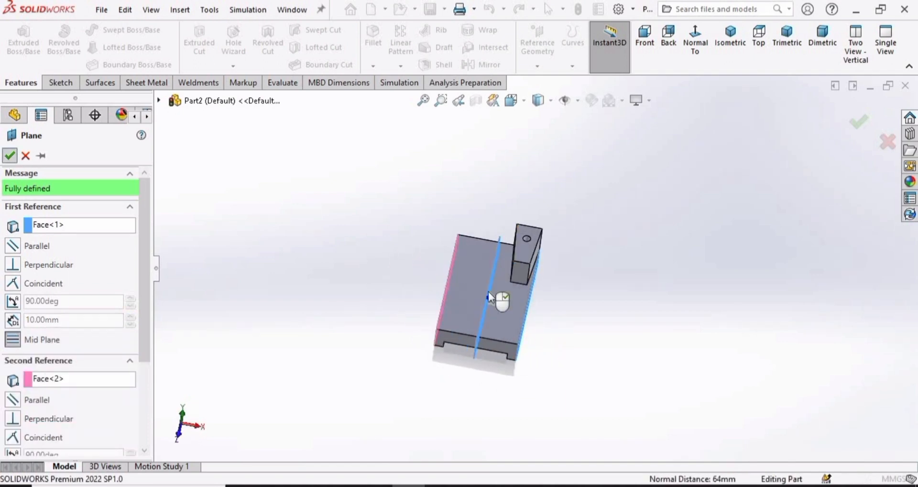
pyautogui.scroll(-3, 503, 291)
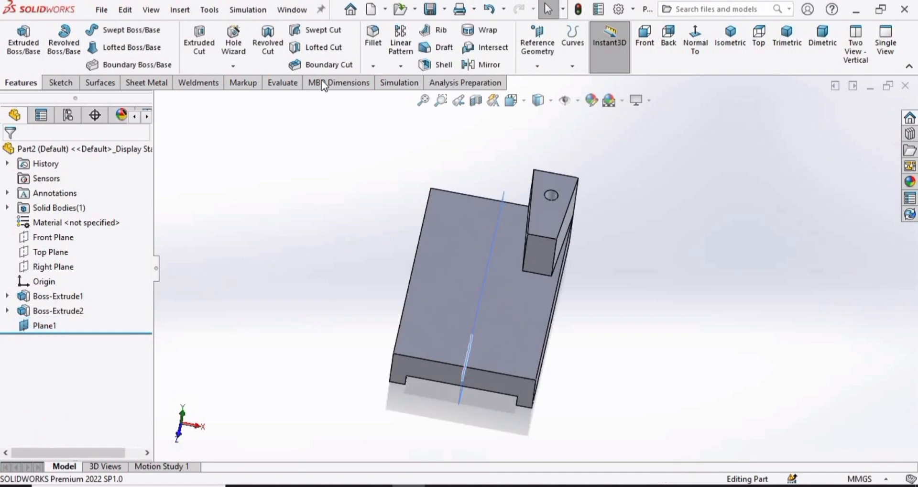
# Step: Edit the tapered block's sketch to make the narrow end's outer corner point coincident with the base's long side edge
pyautogui.click(731, 35)
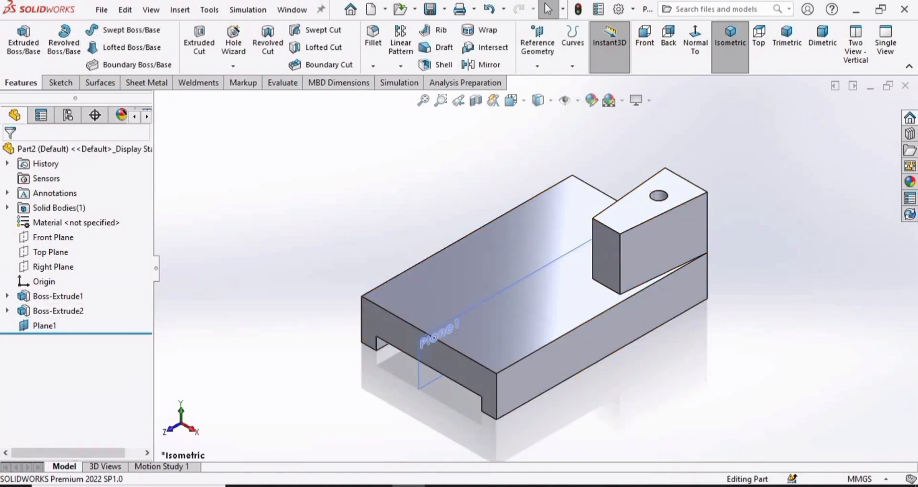
pyautogui.click(7, 311)
pyautogui.click(67, 326)
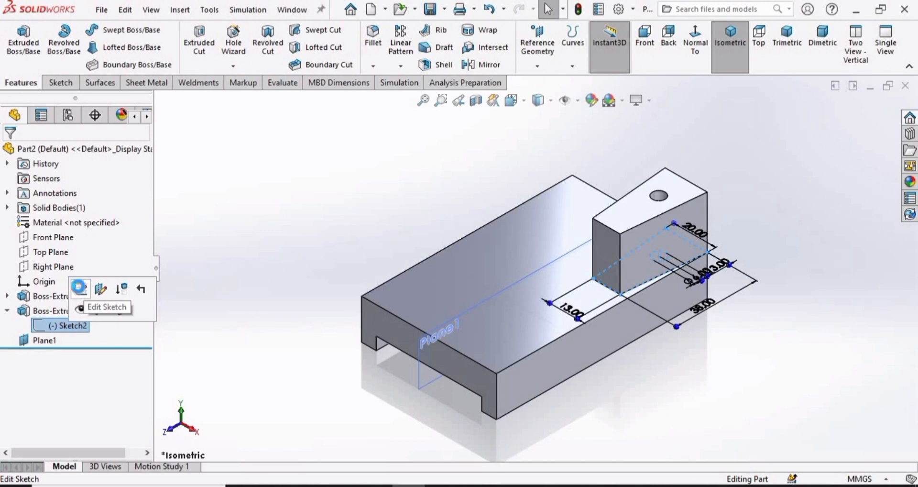
pyautogui.click(80, 288)
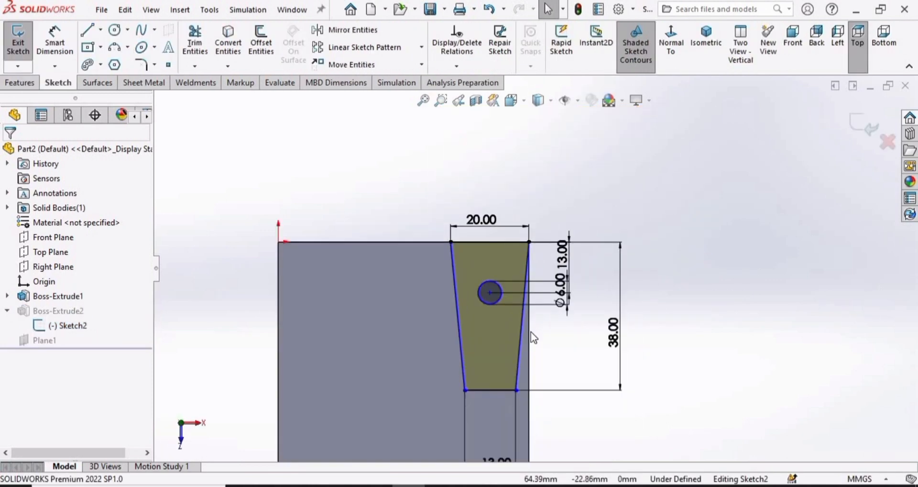
pyautogui.click(516, 390)
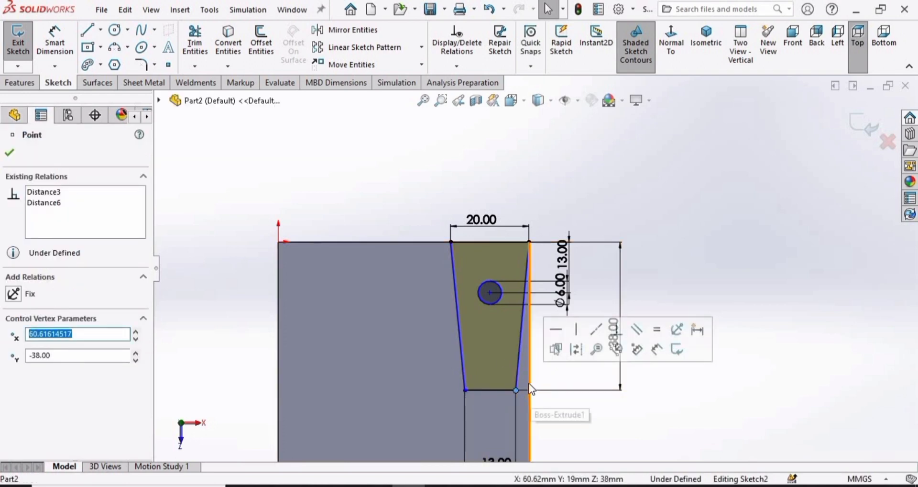
pyautogui.keyDown('ctrl'); pyautogui.click(528, 382); pyautogui.keyUp('ctrl')
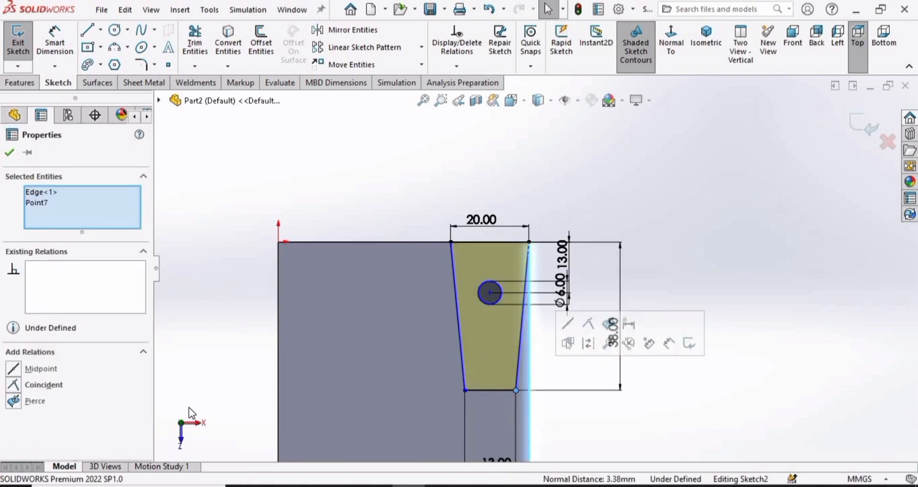
pyautogui.click(41, 385)
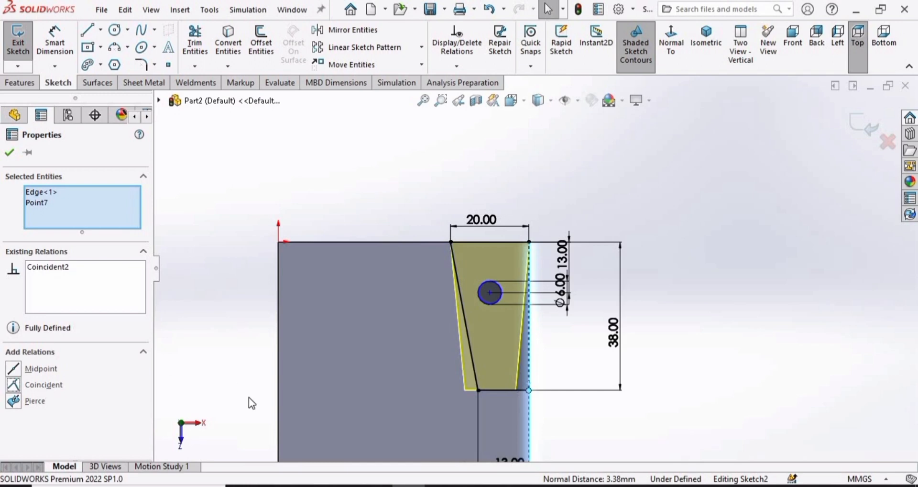
pyautogui.click(864, 133)
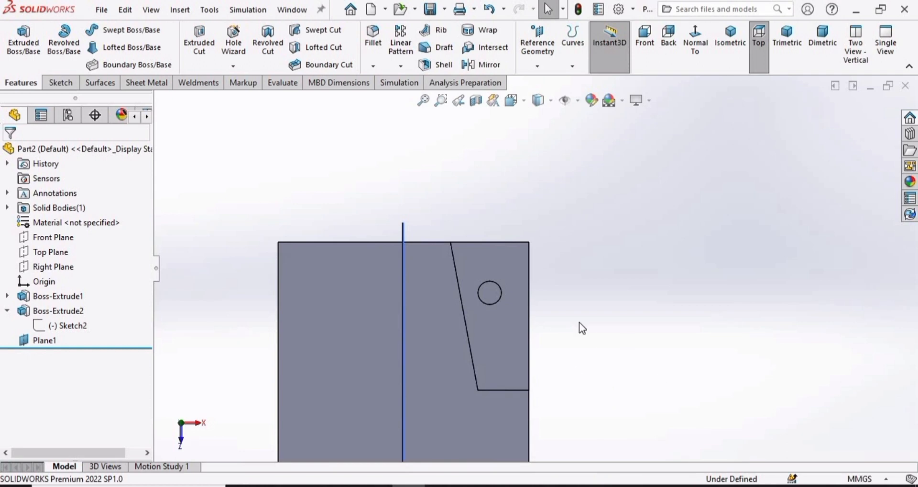
# Step: Mirror the solid body about Plane1 with Merge solids on, adding a matching tapered block with a hole on the opposite side
pyautogui.moveTo(557, 244); pyautogui.dragTo(627, 306, button='middle')
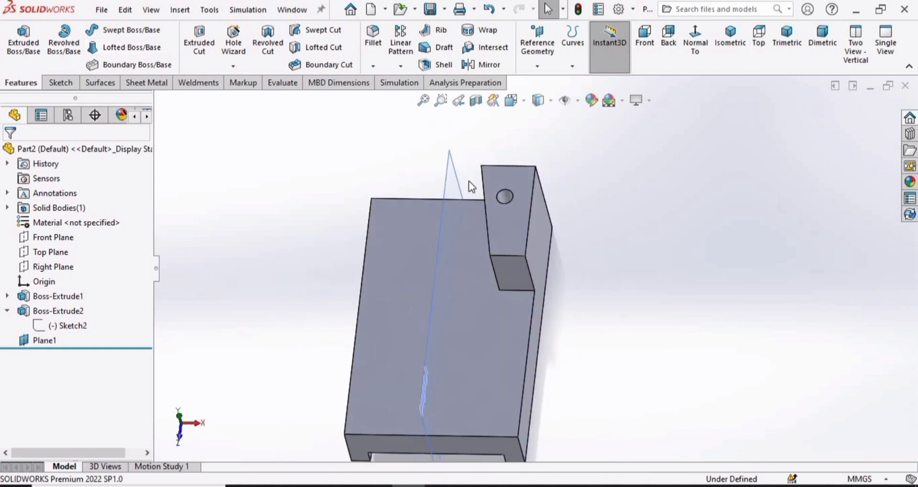
pyautogui.click(491, 62)
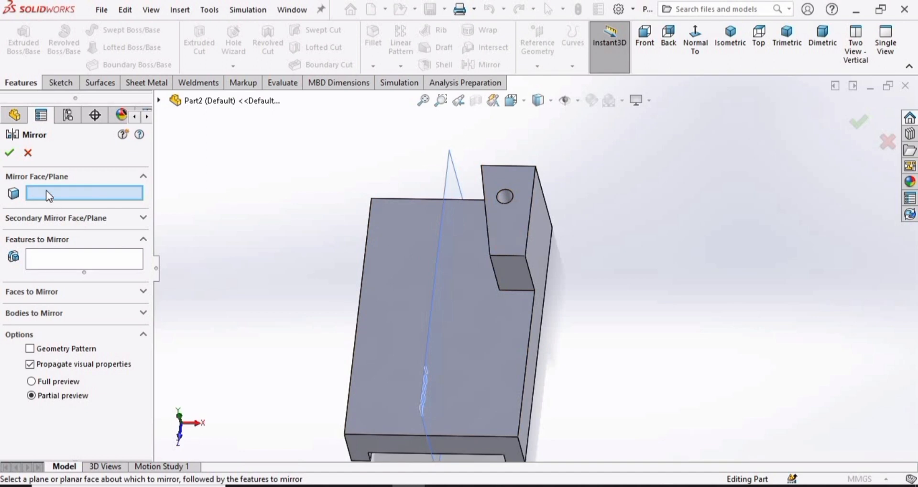
pyautogui.scroll(-3, 505, 173)
pyautogui.click(422, 191)
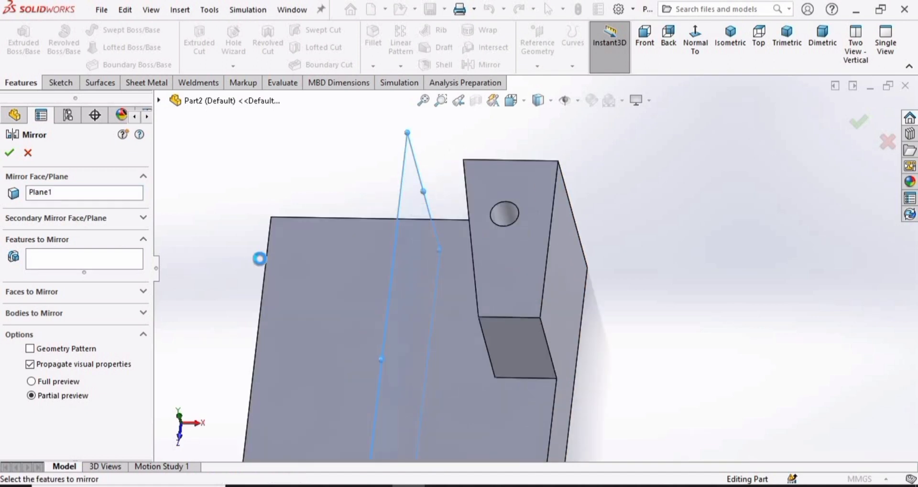
pyautogui.scroll(5, 259, 258)
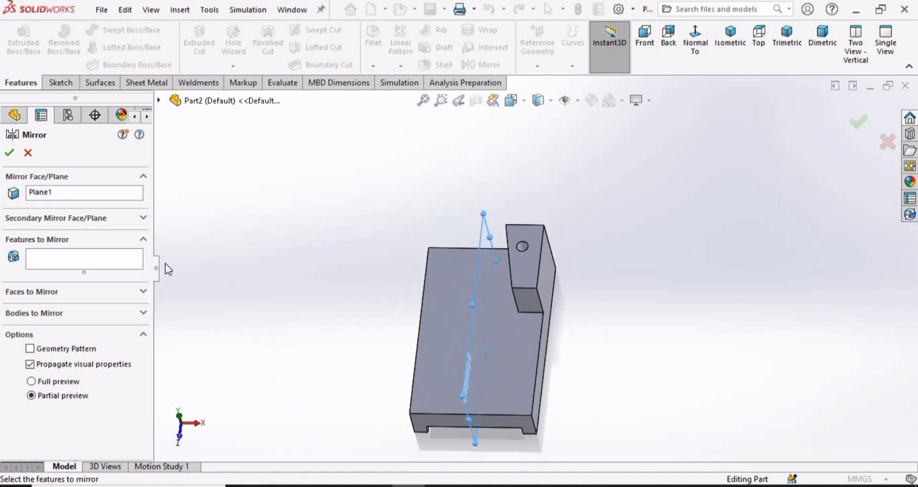
pyautogui.click(143, 240)
pyautogui.click(42, 282)
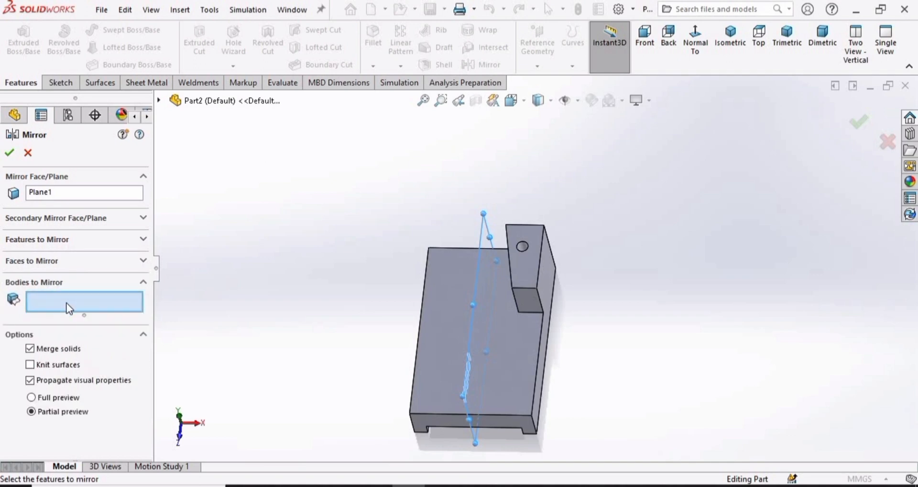
pyautogui.moveTo(492, 306); pyautogui.dragTo(516, 314, button='middle')
pyautogui.click(515, 314)
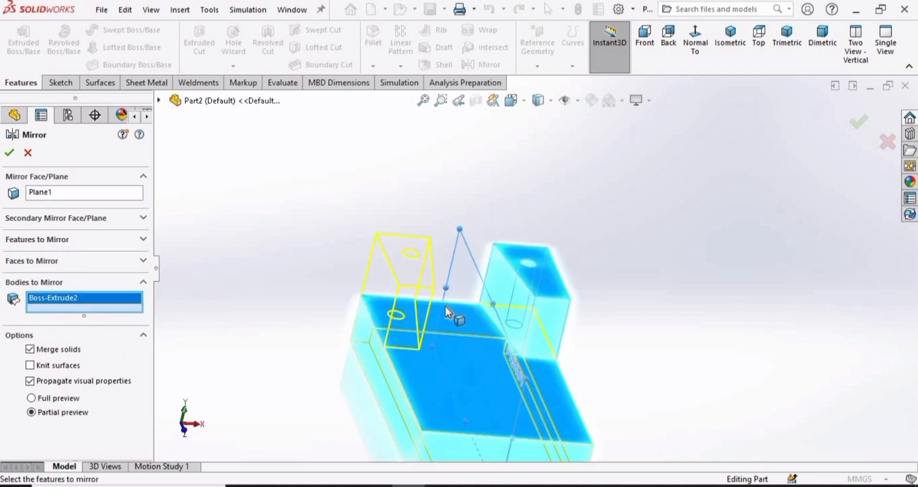
pyautogui.moveTo(420, 323); pyautogui.dragTo(269, 280, button='middle')
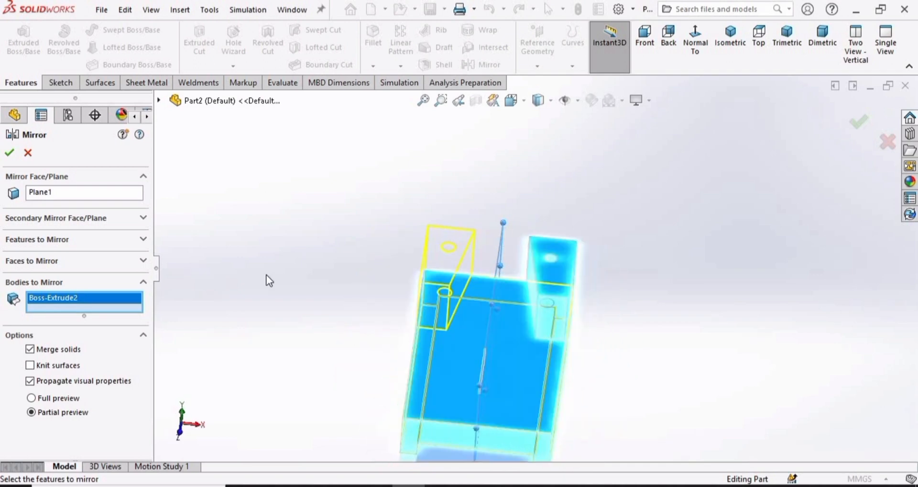
pyautogui.click(7, 154)
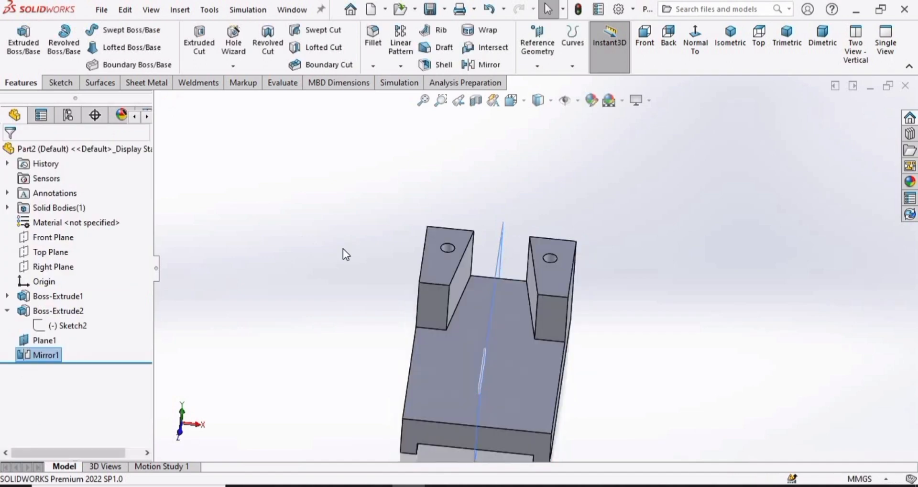
# Step: Hide the mid plane used for the mirror
pyautogui.scroll(-3, 468, 345)
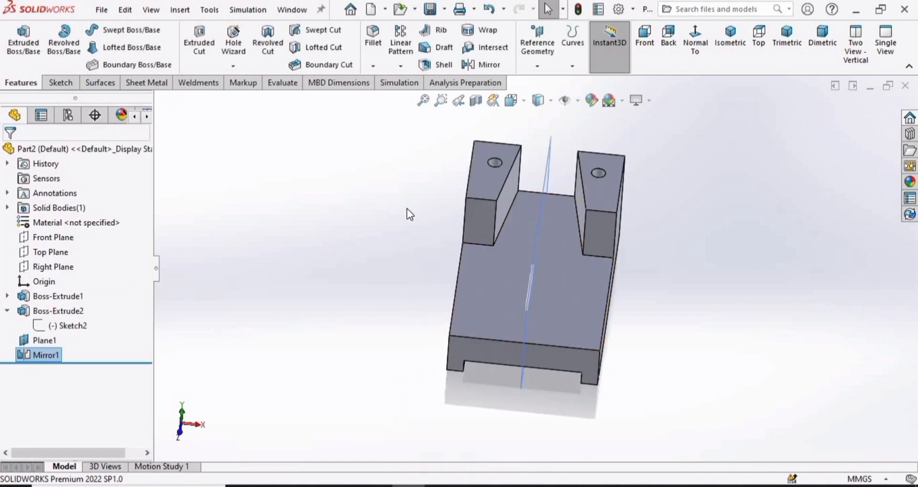
pyautogui.scroll(1, 393, 211)
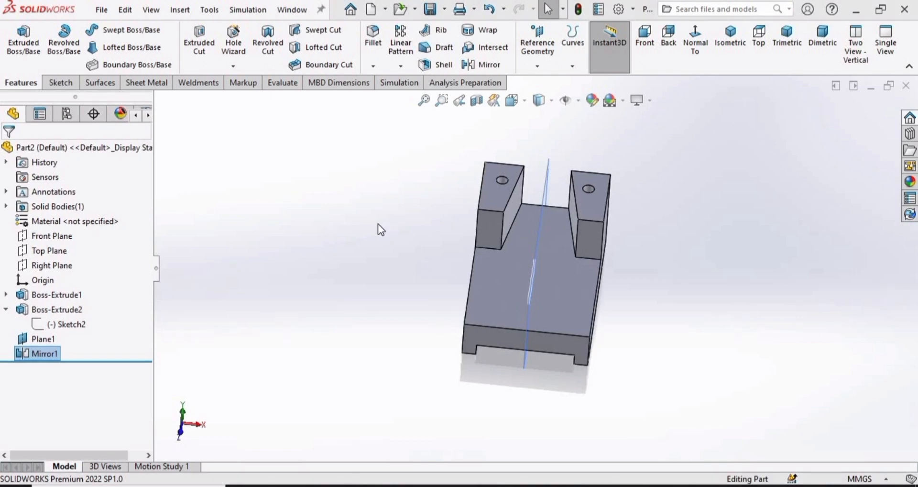
pyautogui.scroll(-1, 531, 248)
pyautogui.moveTo(540, 219); pyautogui.dragTo(507, 230, button='middle')
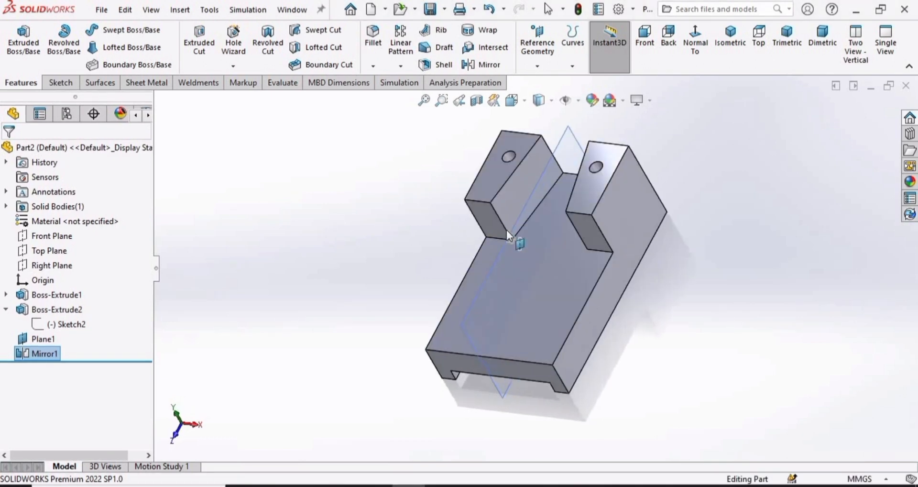
pyautogui.rightClick(44, 339)
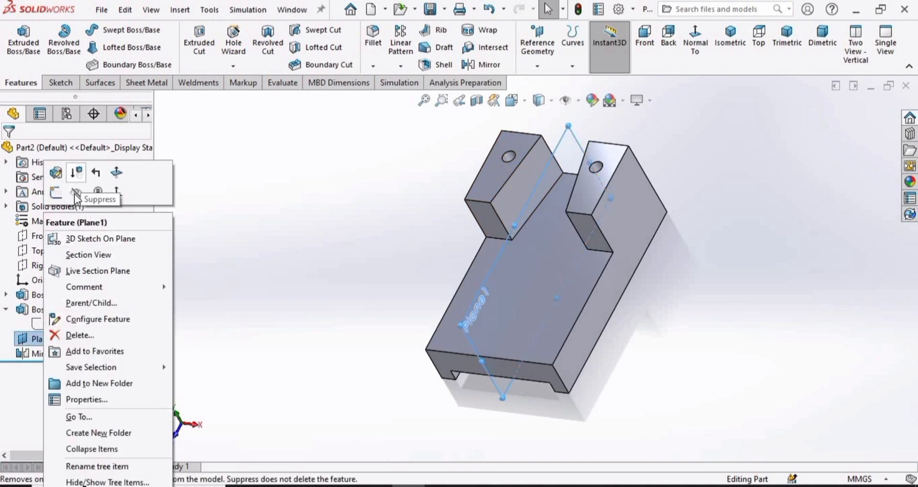
pyautogui.click(74, 193)
pyautogui.moveTo(473, 322); pyautogui.dragTo(550, 277, button='middle')
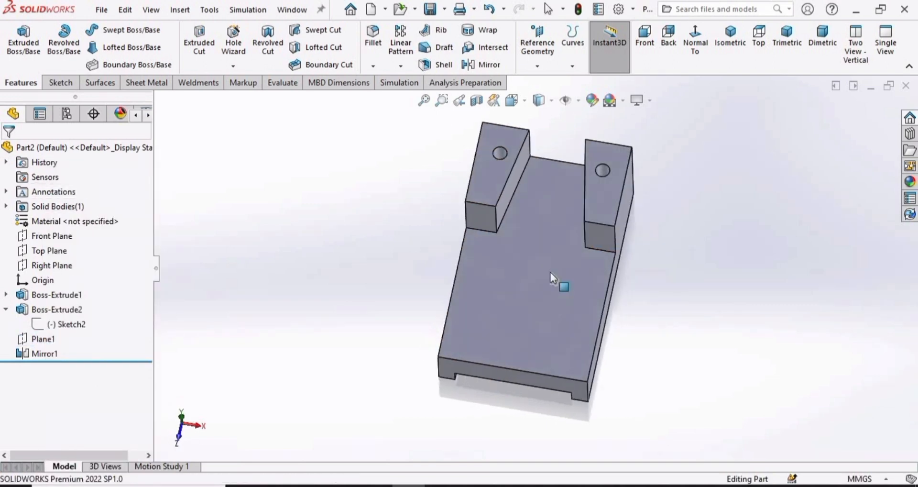
# Step: Sketch a closed trapezoid on the base's top face, filling the gap between the two tapered blocks along their inner edges
pyautogui.click(550, 268)
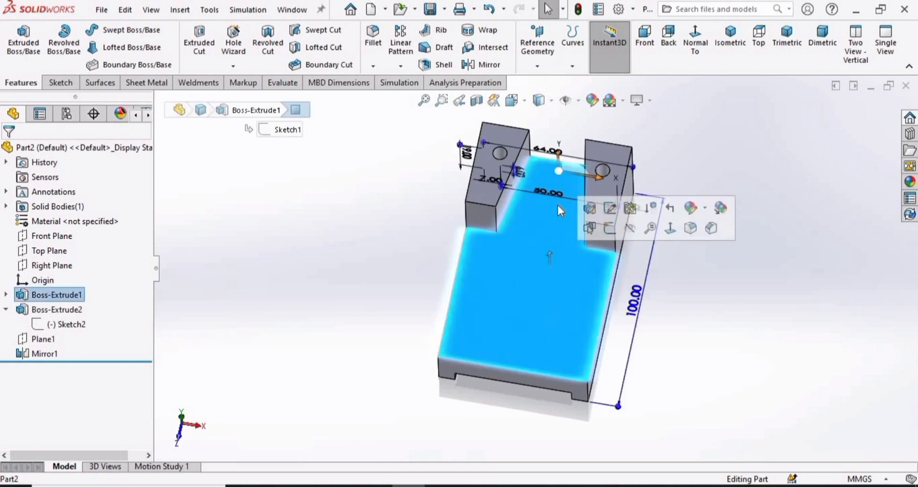
pyautogui.click(608, 227)
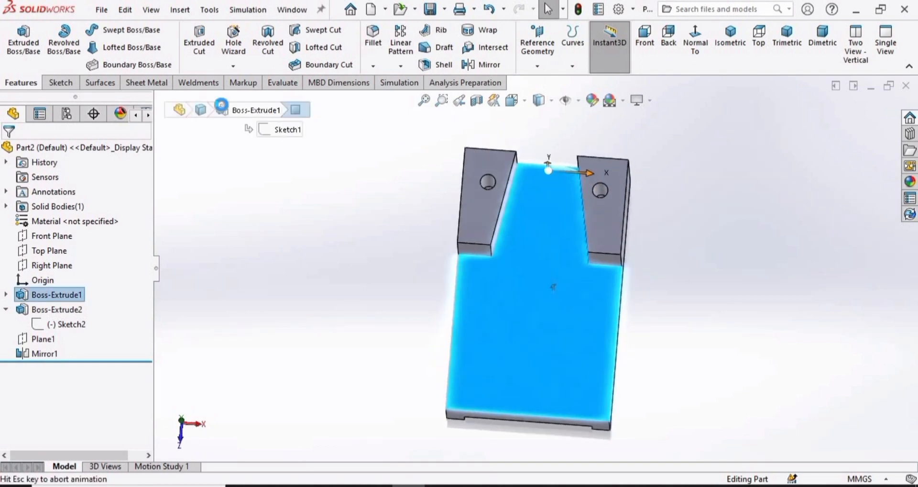
pyautogui.click(87, 30)
pyautogui.click(88, 31)
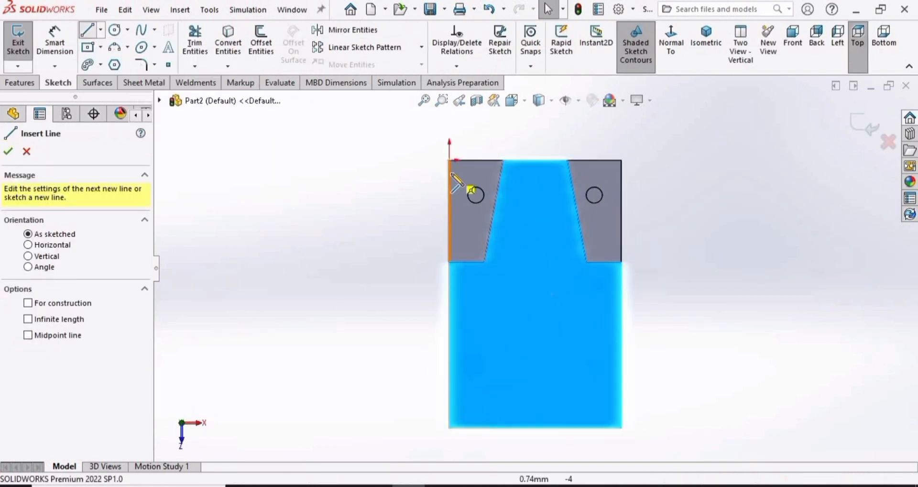
pyautogui.click(503, 160)
pyautogui.click(567, 161)
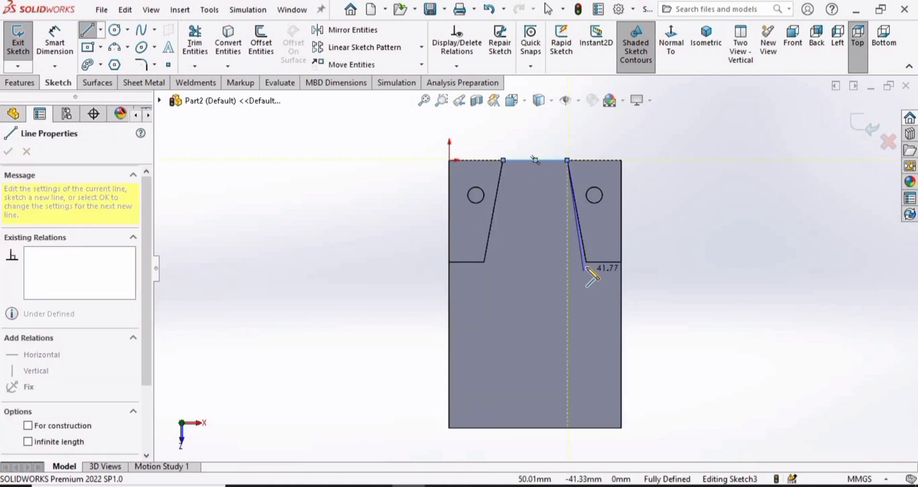
pyautogui.click(586, 262)
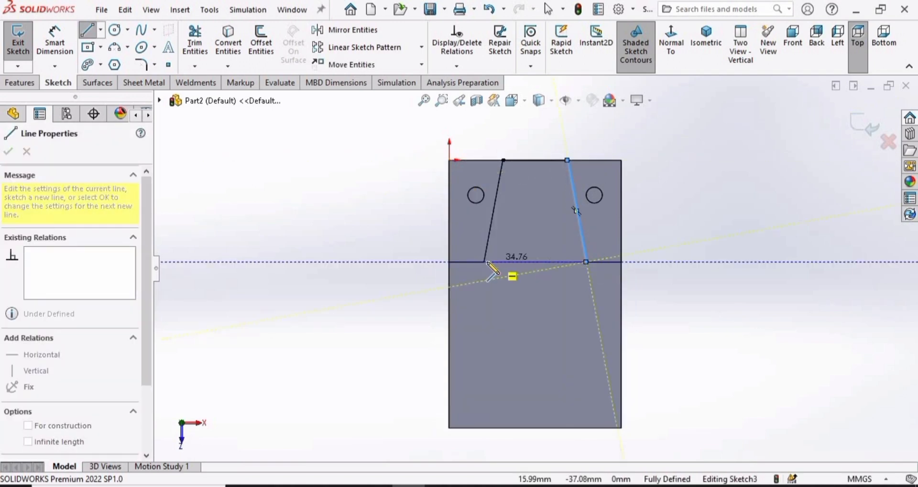
pyautogui.click(484, 262)
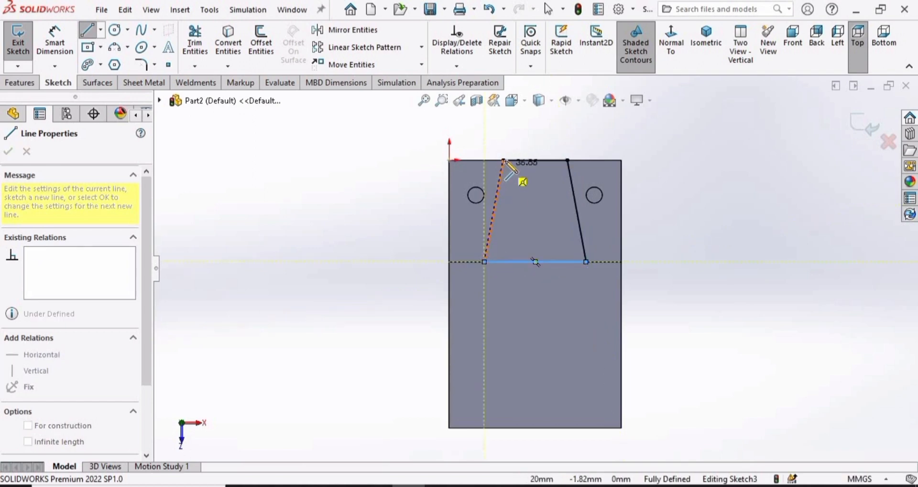
pyautogui.click(504, 161)
pyautogui.press('Escape')
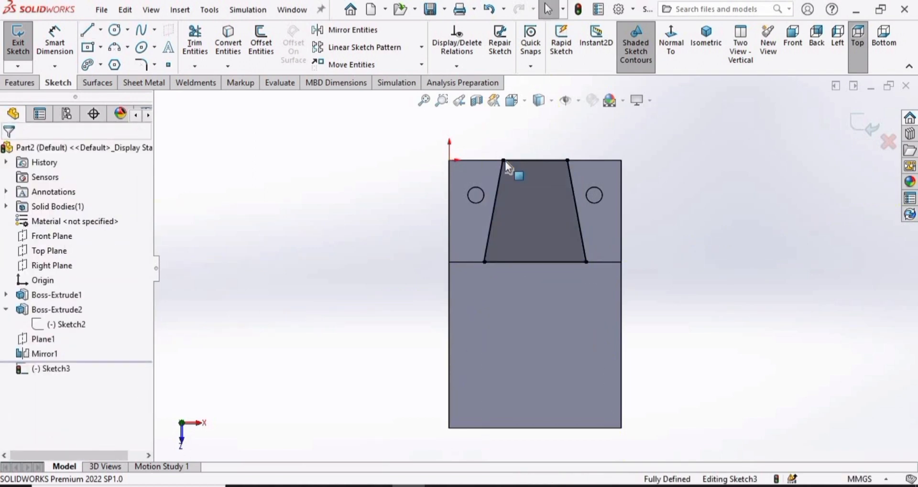
# Step: Extrude the trapezoid between the blocks upward as a blind boss 12 mm deep with Merge result on
pyautogui.moveTo(534, 251); pyautogui.dragTo(570, 282, button='middle')
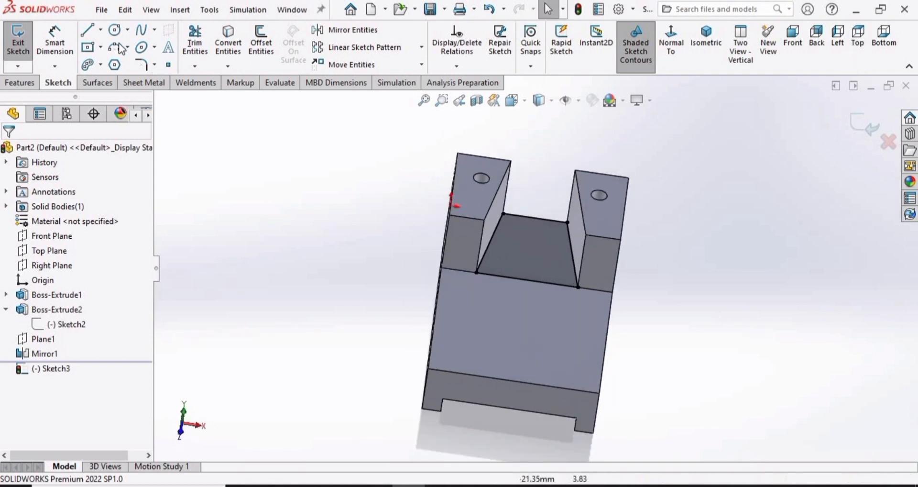
pyautogui.click(22, 79)
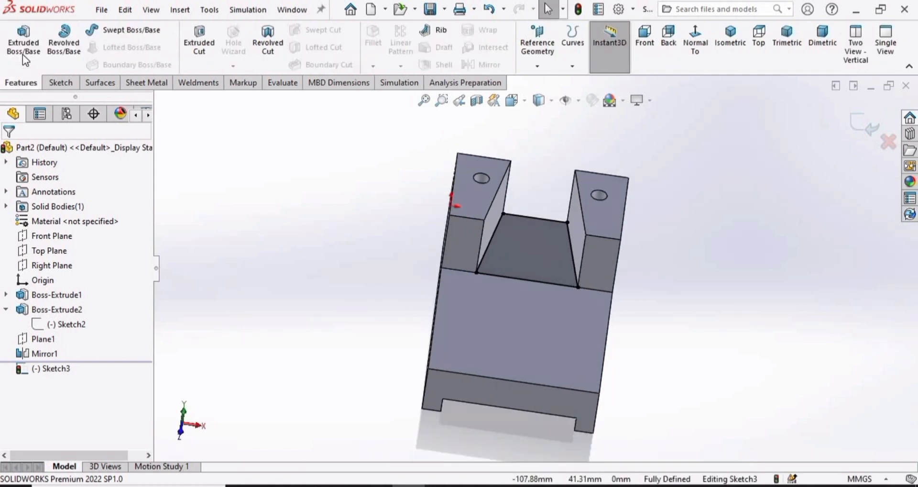
pyautogui.click(22, 53)
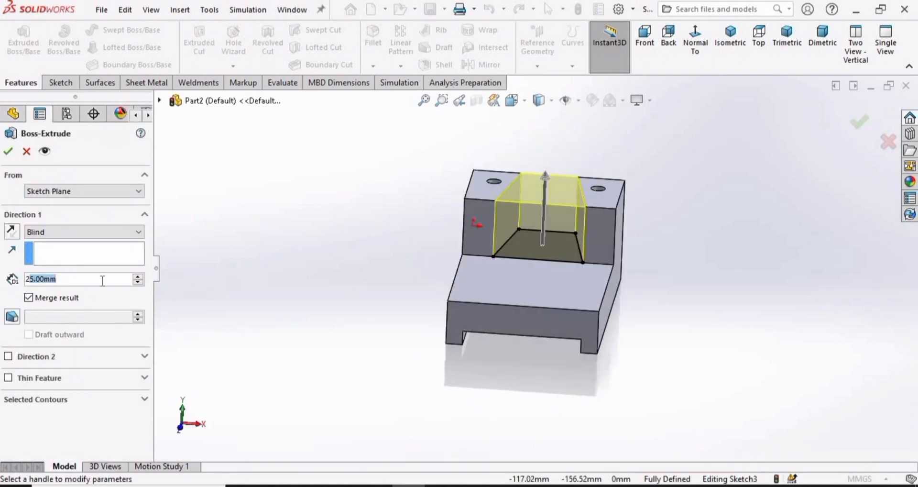
pyautogui.press('BackSpace')
pyautogui.press('BackSpace')
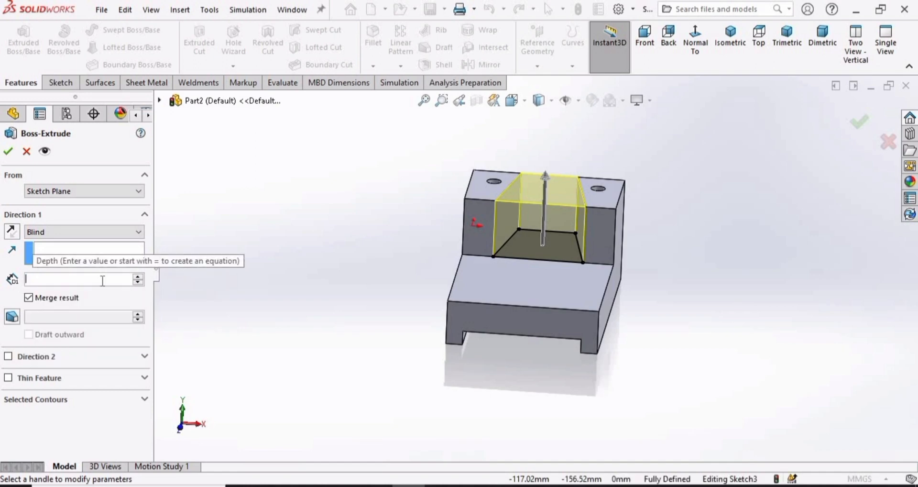
pyautogui.write('12')
pyautogui.press('Return')
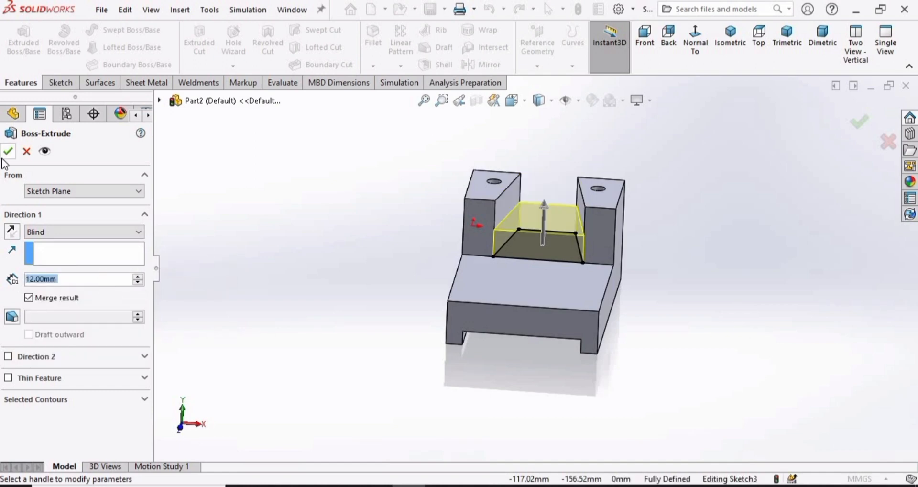
pyautogui.press('Return')
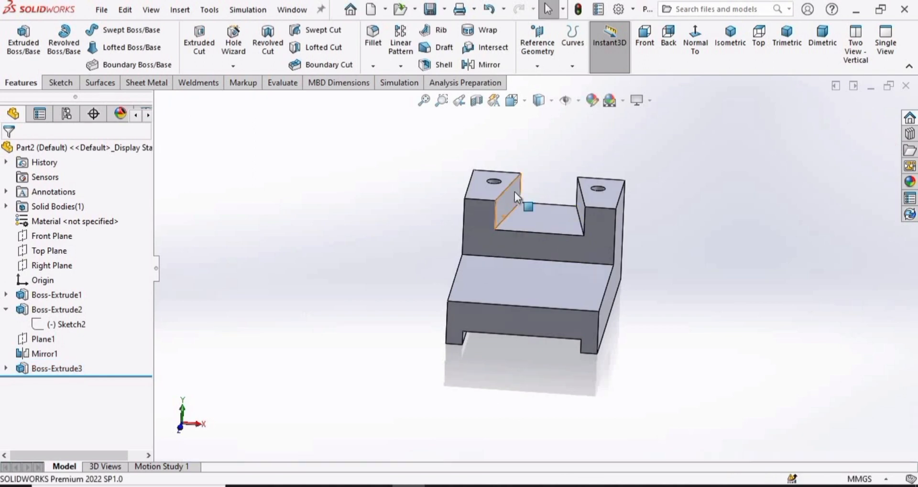
# Step: Sketch a circle about 14.5 mm in diameter on the top face of the middle block, centred across its width
pyautogui.moveTo(517, 276); pyautogui.dragTo(540, 253, button='middle')
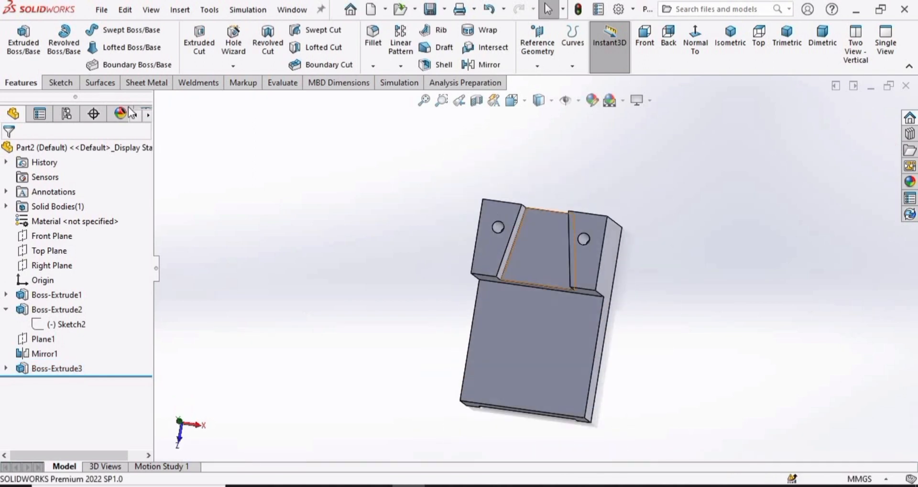
pyautogui.scroll(-3, 552, 227)
pyautogui.click(548, 269)
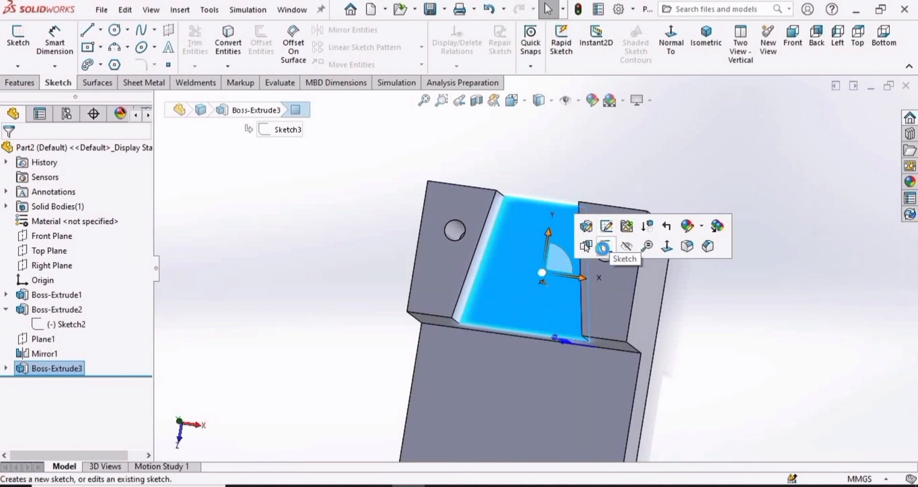
pyautogui.click(607, 248)
pyautogui.click(115, 31)
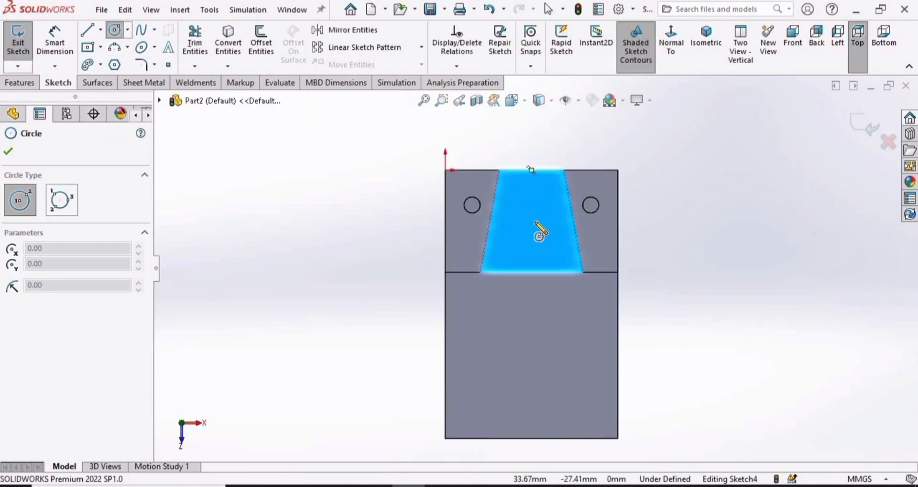
pyautogui.click(532, 219)
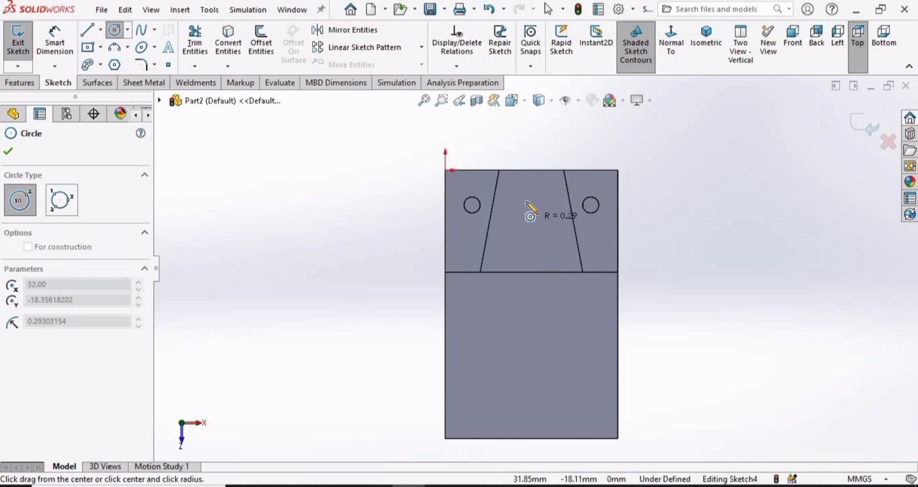
pyautogui.click(529, 200)
pyautogui.press('Escape')
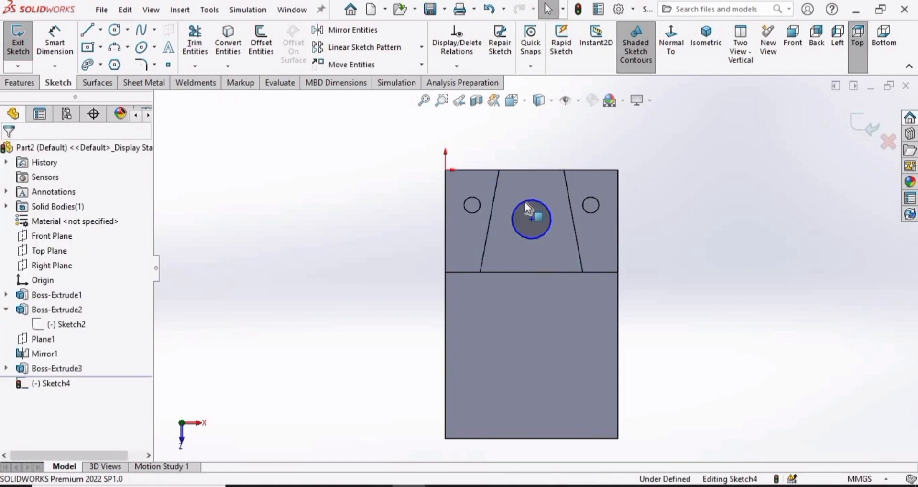
# Step: Dimension the circle on the middle block with a diameter of 10 mm
pyautogui.click(55, 38)
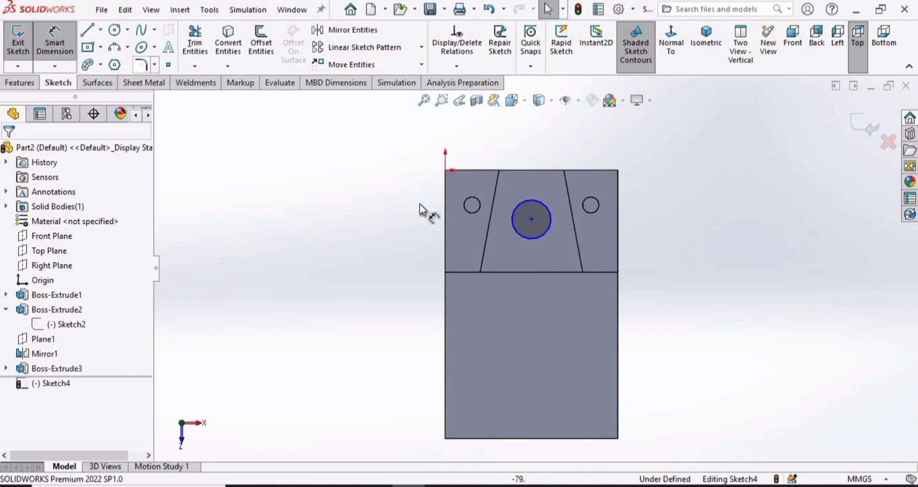
pyautogui.click(523, 202)
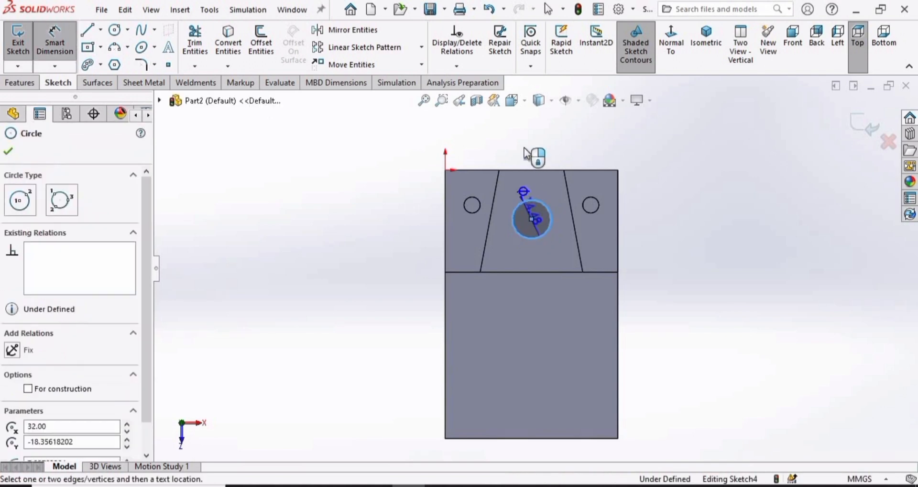
pyautogui.click(526, 153)
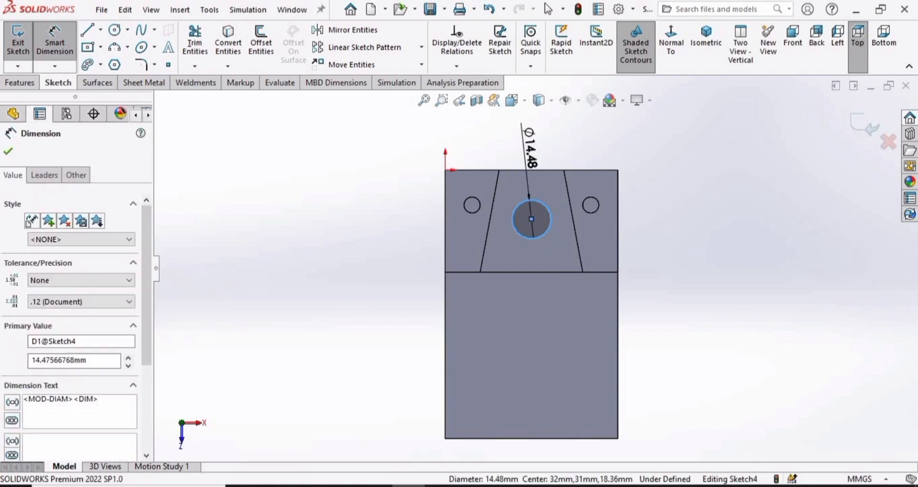
pyautogui.write('10')
pyautogui.press('Return')
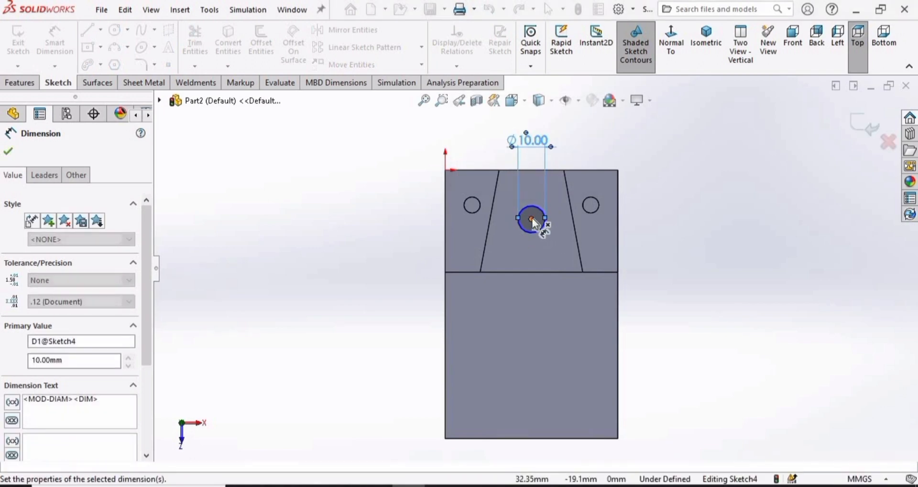
# Step: Dimension the circle's centre 19 mm from the front edge of the middle block
pyautogui.click(532, 216)
pyautogui.click(529, 271)
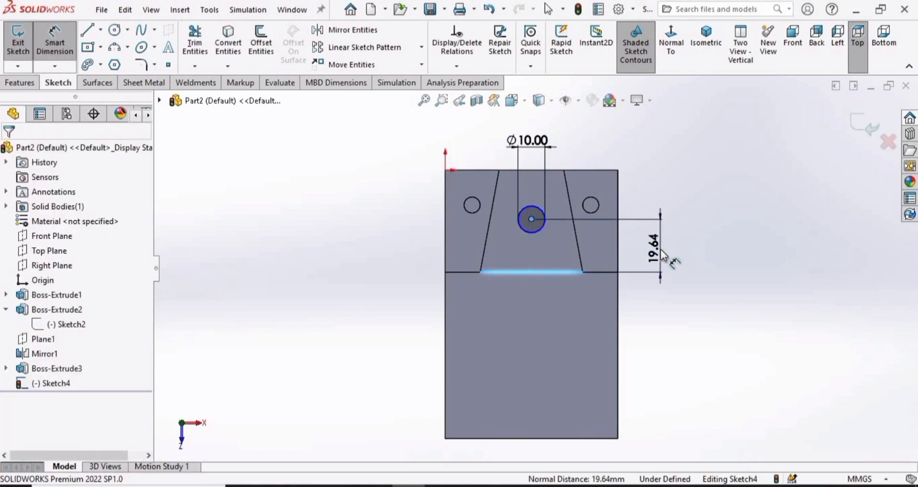
pyautogui.click(662, 256)
pyautogui.write('19')
pyautogui.press('Return')
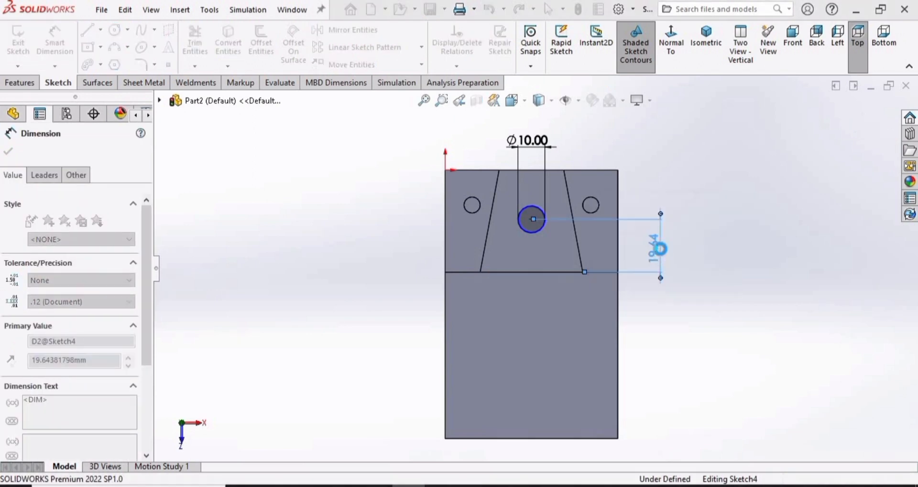
# Step: Cut the circle through the whole part with an Extruded Cut set to Through All
pyautogui.click(20, 84)
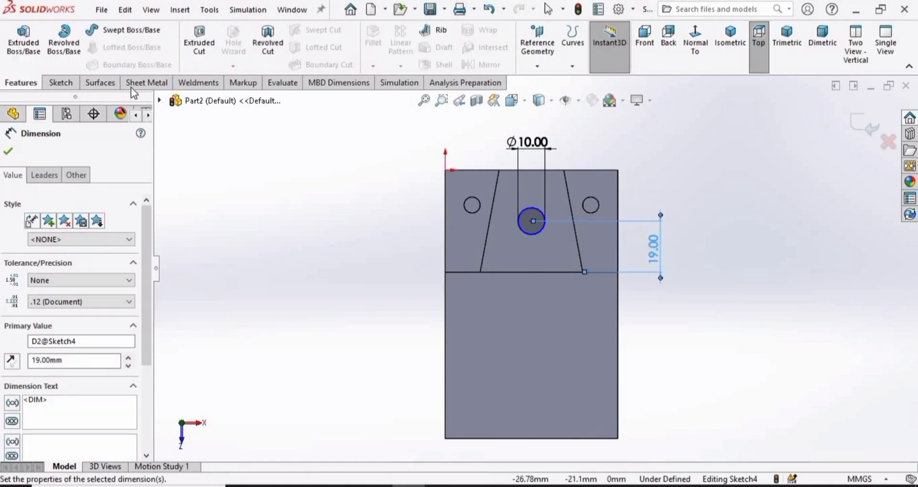
pyautogui.click(201, 46)
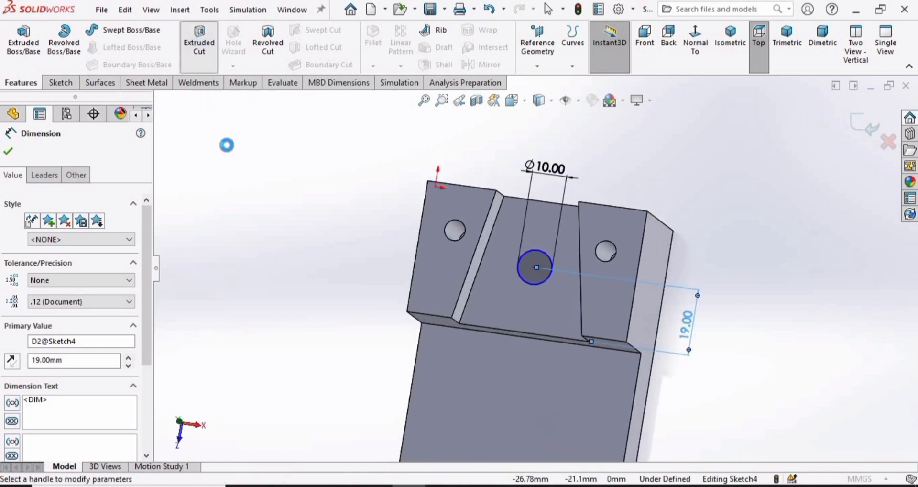
pyautogui.click(130, 233)
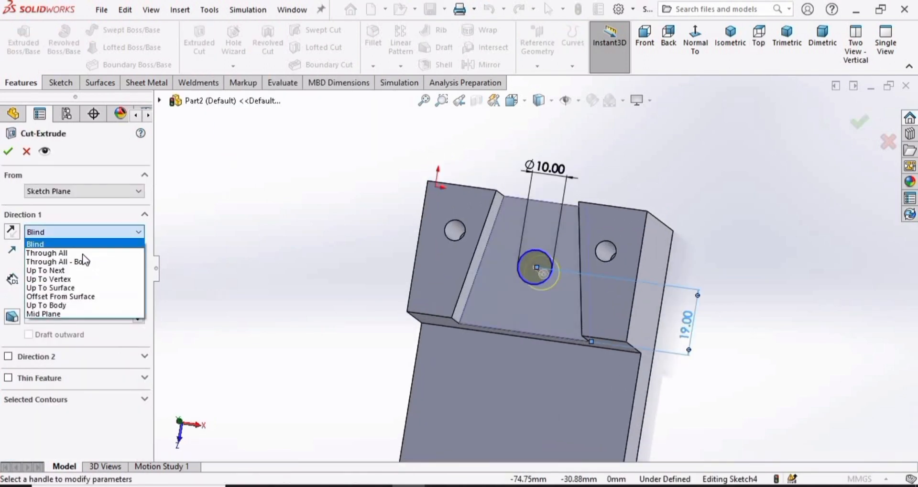
pyautogui.click(59, 253)
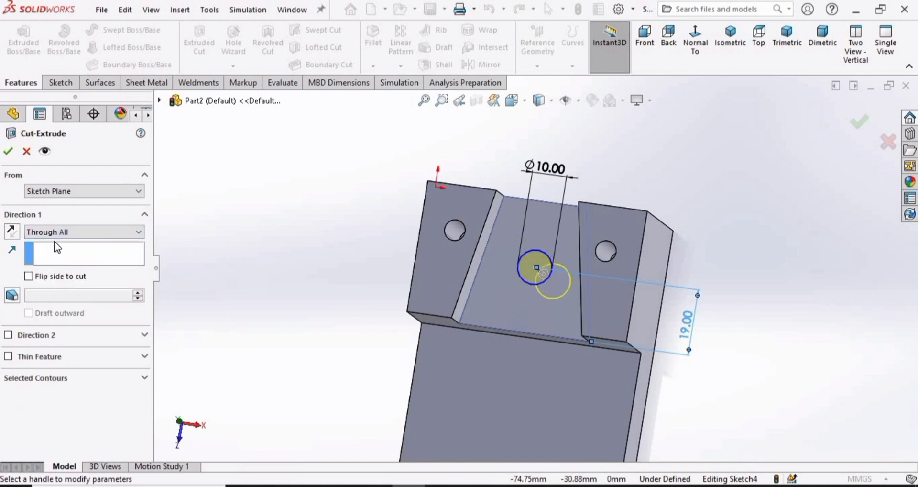
pyautogui.click(8, 152)
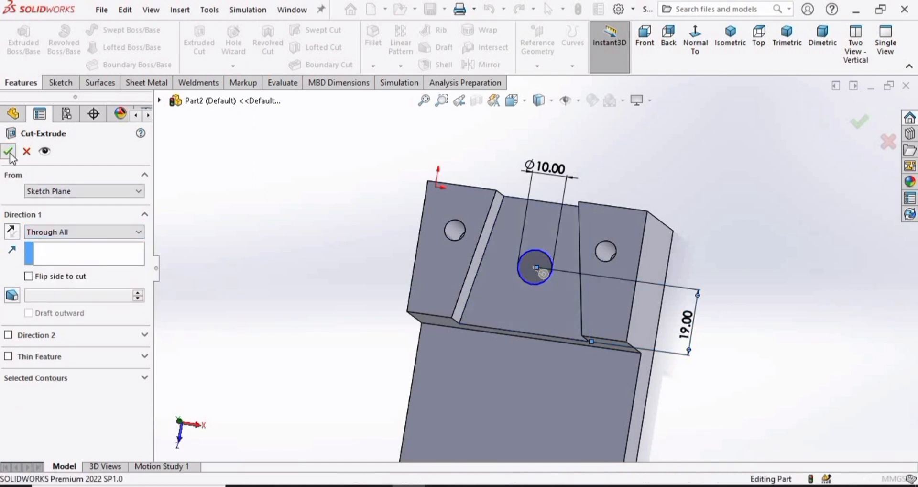
pyautogui.click(325, 283)
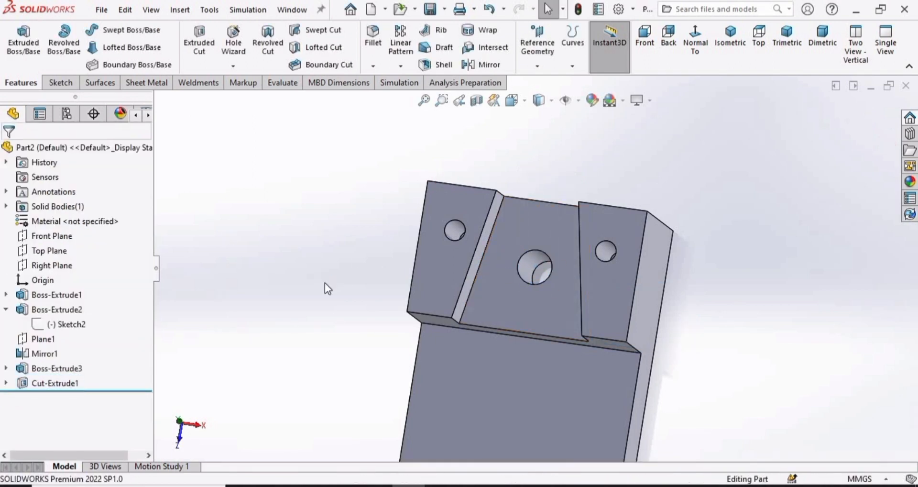
# Step: Sketch a lengthwise centerpoint straight slot, about 17 mm between arc centres and 5 mm wide, centred on the base's exposed top face
pyautogui.scroll(-3, 532, 315)
pyautogui.scroll(1, 600, 278)
pyautogui.moveTo(601, 279); pyautogui.dragTo(603, 306, button='middle')
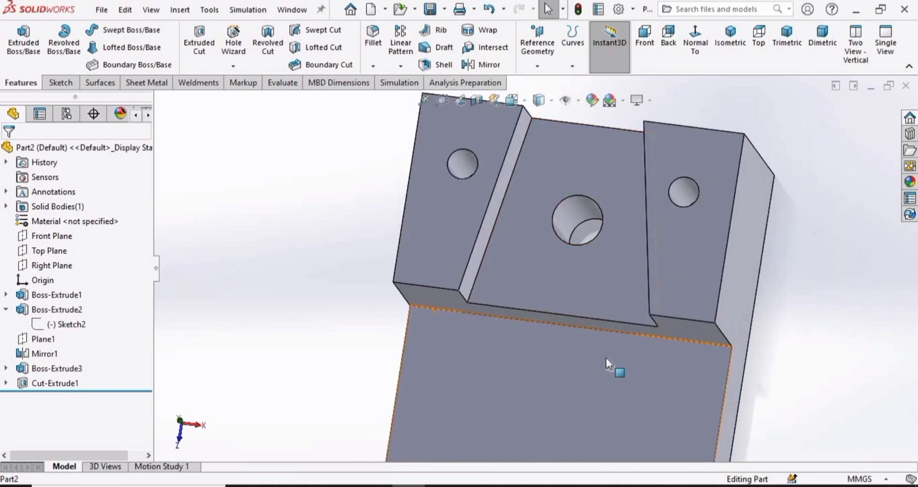
pyautogui.scroll(6, 555, 365)
pyautogui.scroll(-2, 552, 360)
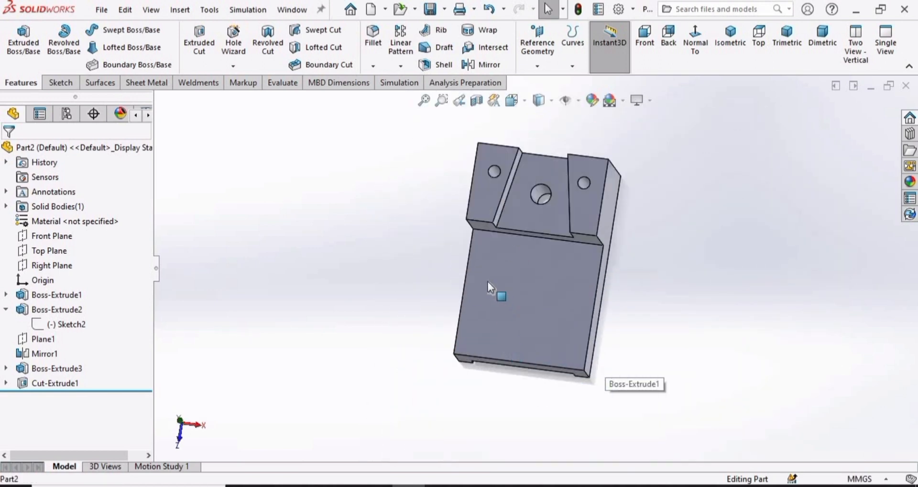
pyautogui.scroll(-5, 517, 300)
pyautogui.click(520, 299)
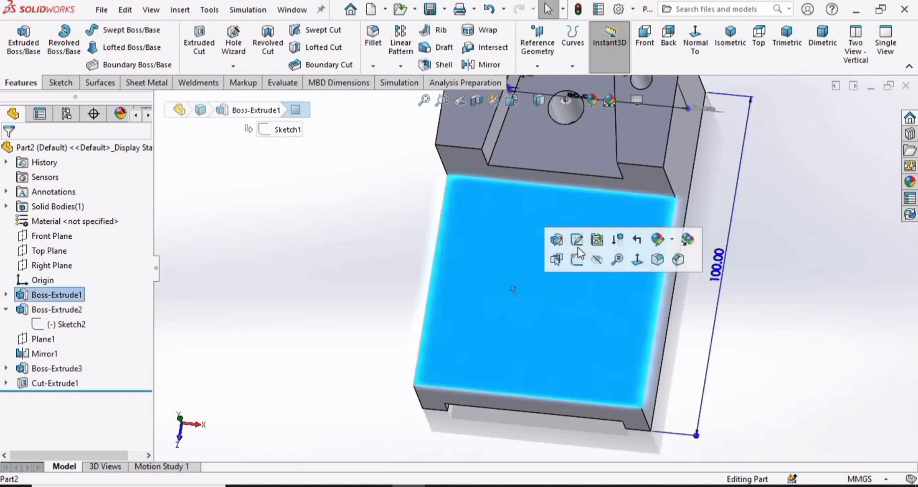
pyautogui.click(583, 258)
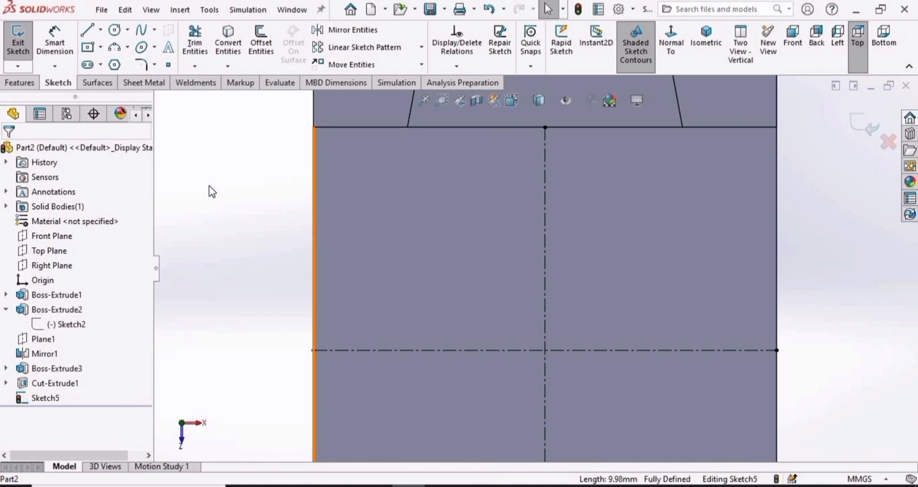
pyautogui.click(101, 65)
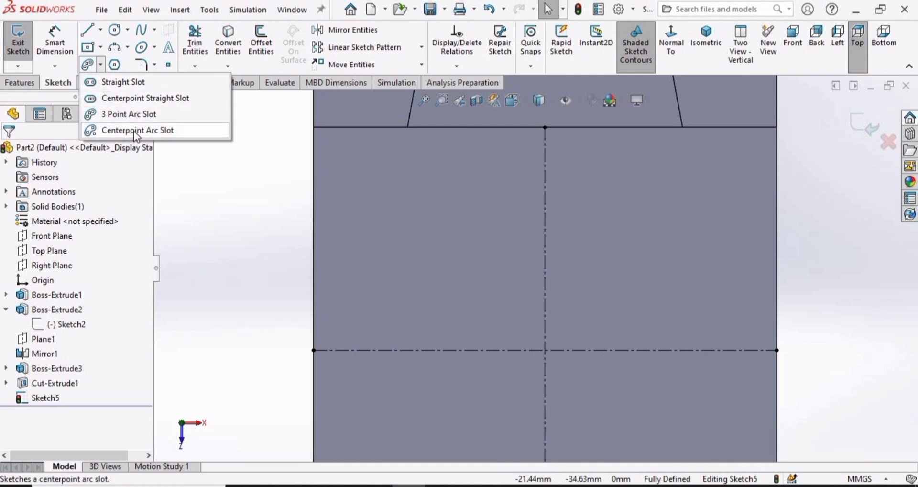
pyautogui.click(180, 99)
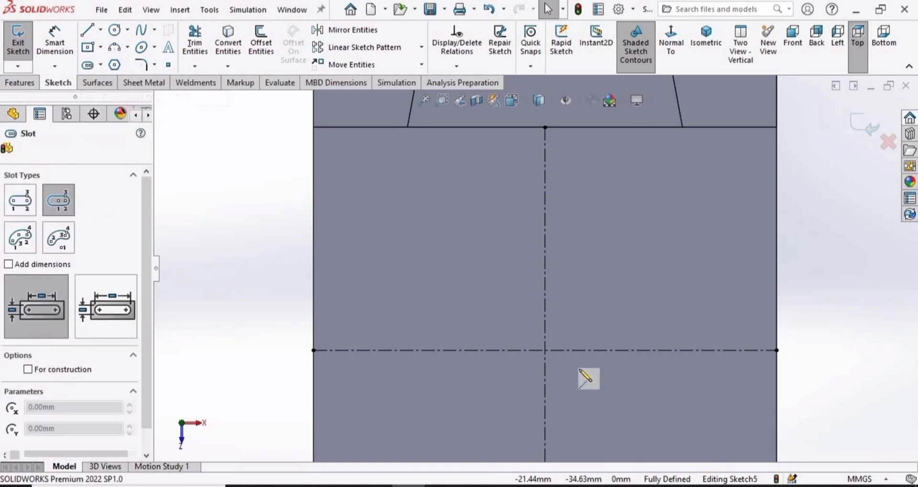
pyautogui.click(544, 349)
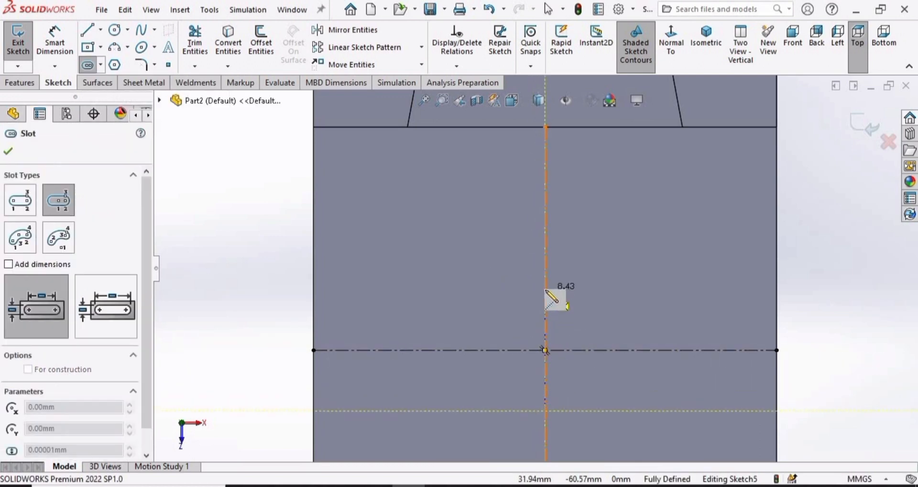
pyautogui.click(545, 290)
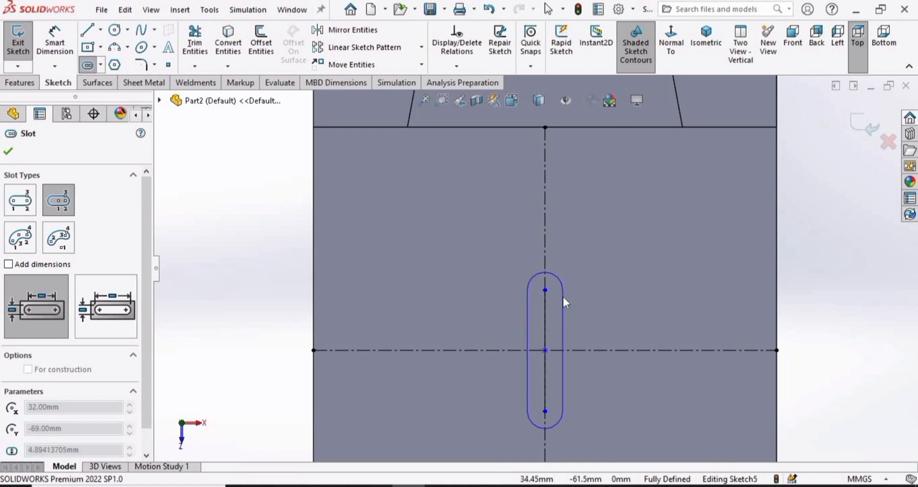
pyautogui.click(562, 295)
pyautogui.press('Escape')
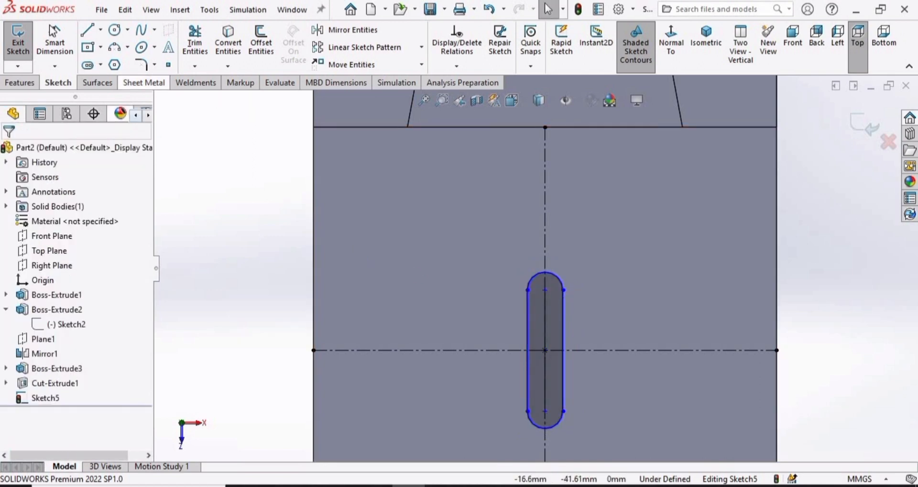
# Step: Dimension the slot's width across its two straight sides as 18 mm
pyautogui.click(53, 31)
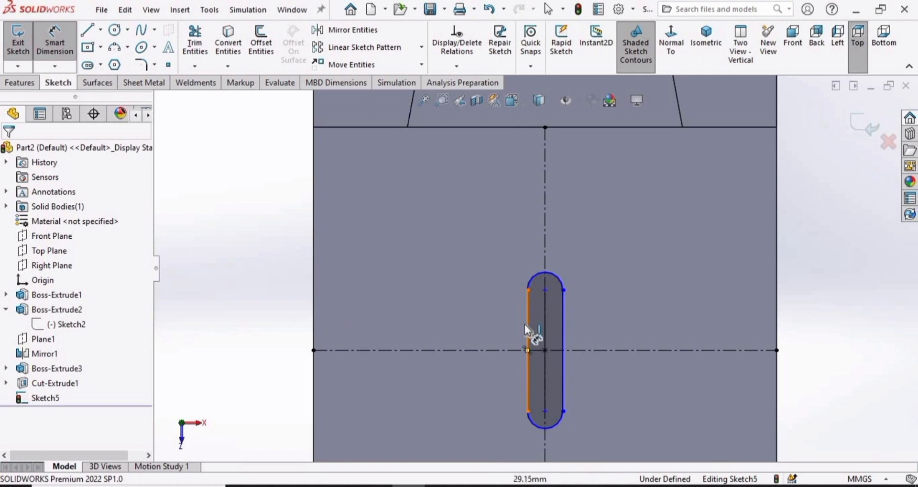
pyautogui.click(563, 335)
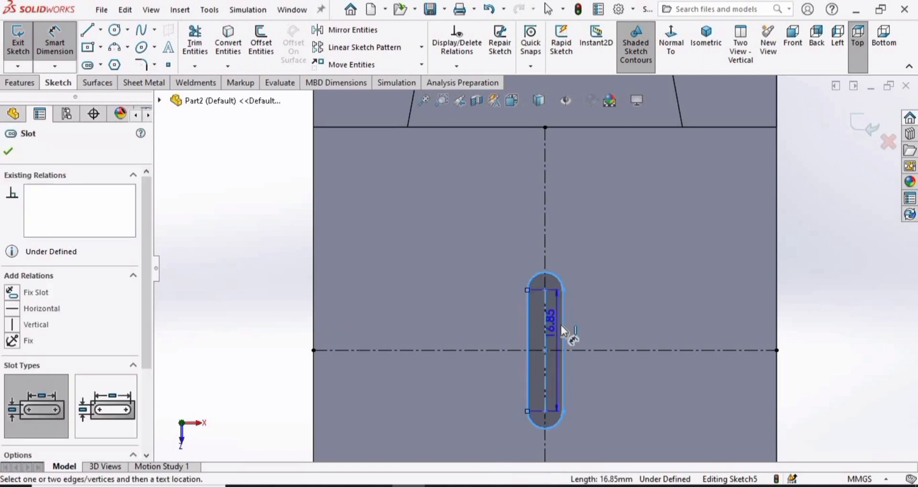
pyautogui.click(564, 190)
pyautogui.write('1')
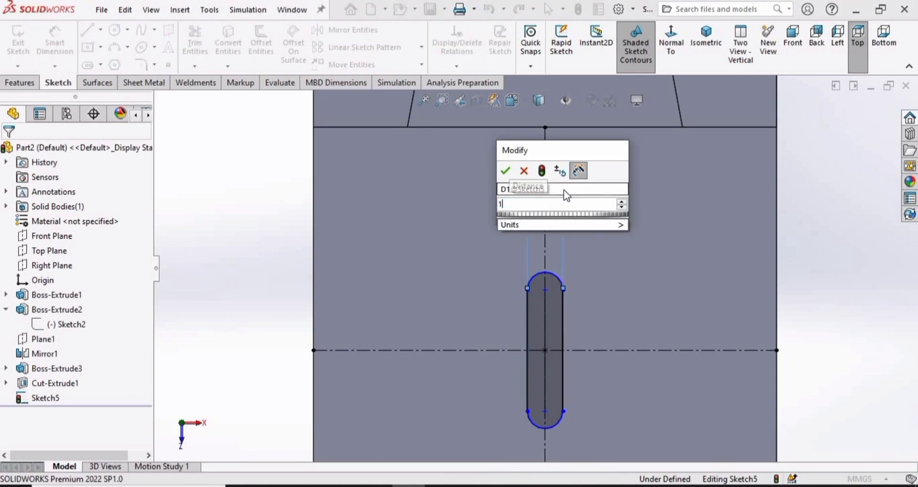
pyautogui.write('8')
pyautogui.press('Return')
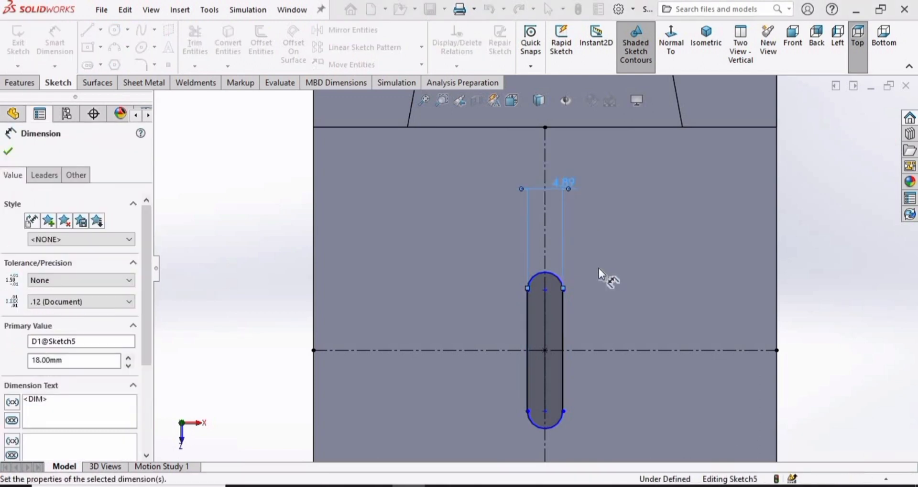
# Step: Dimension the slot's overall length between the outermost points of its two end arcs as 38 mm
pyautogui.scroll(3, 550, 311)
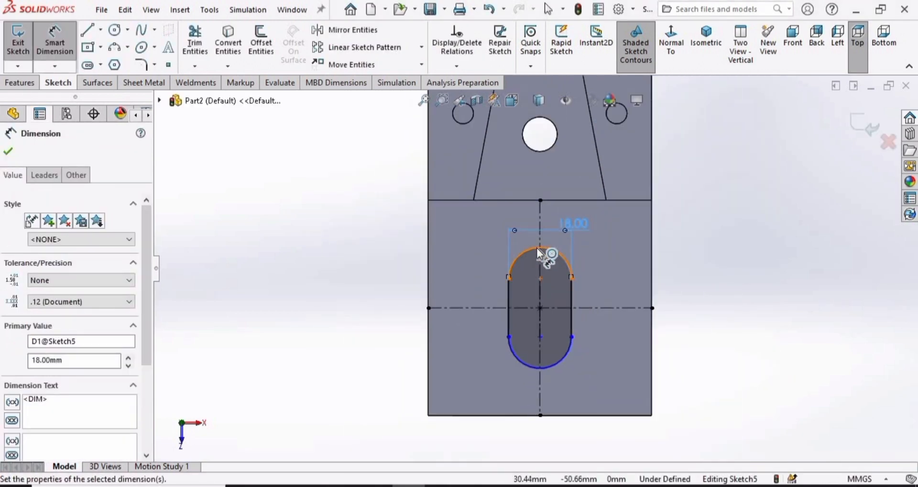
pyautogui.click(541, 248)
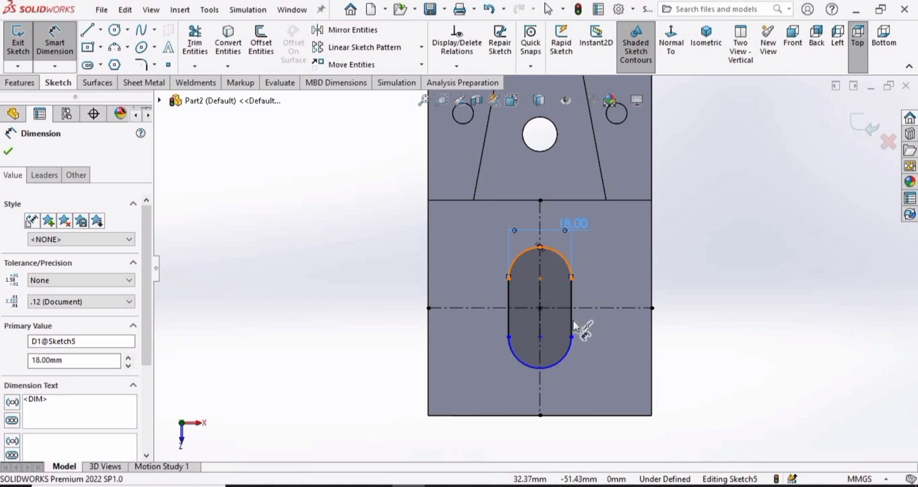
pyautogui.click(541, 368)
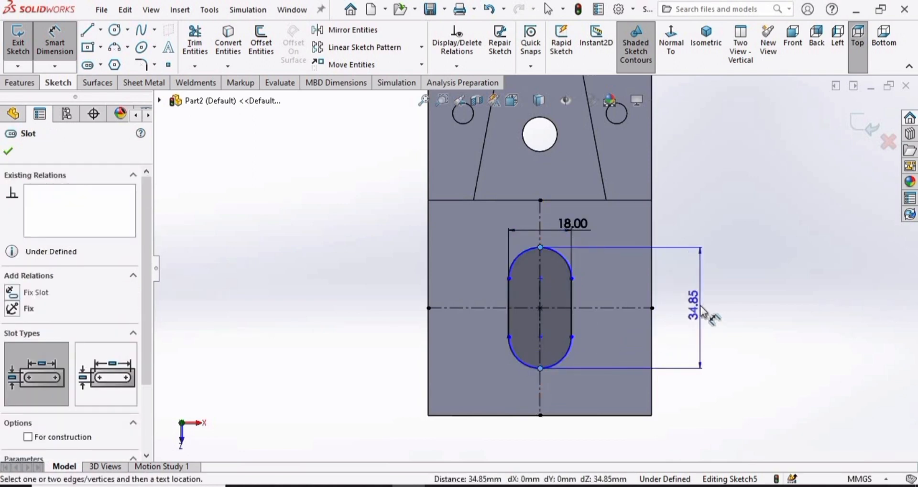
pyautogui.click(701, 309)
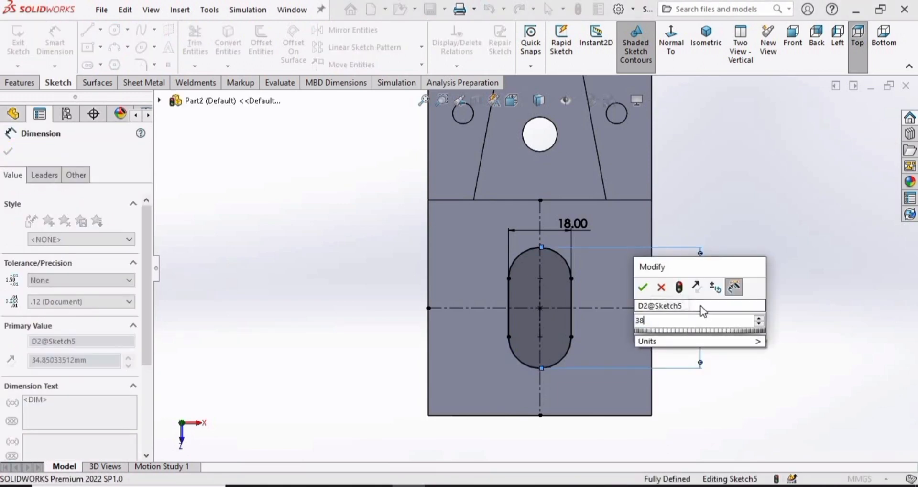
pyautogui.press('Return')
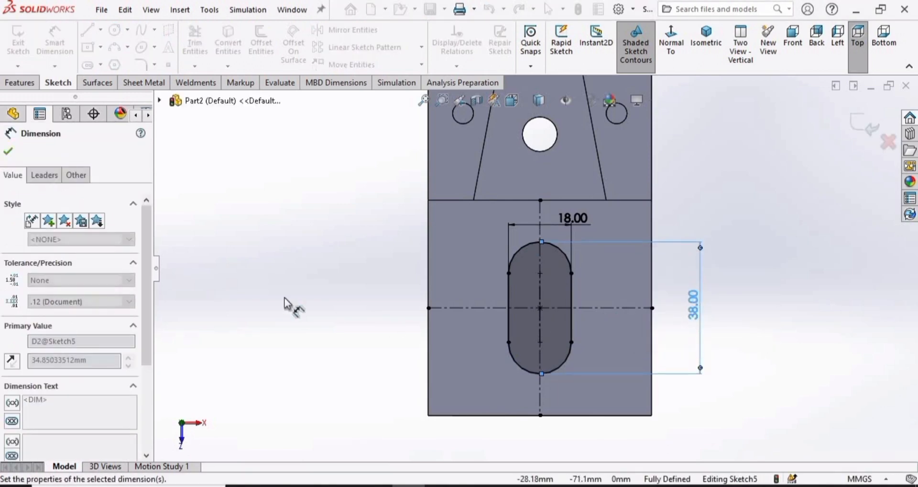
pyautogui.click(285, 298)
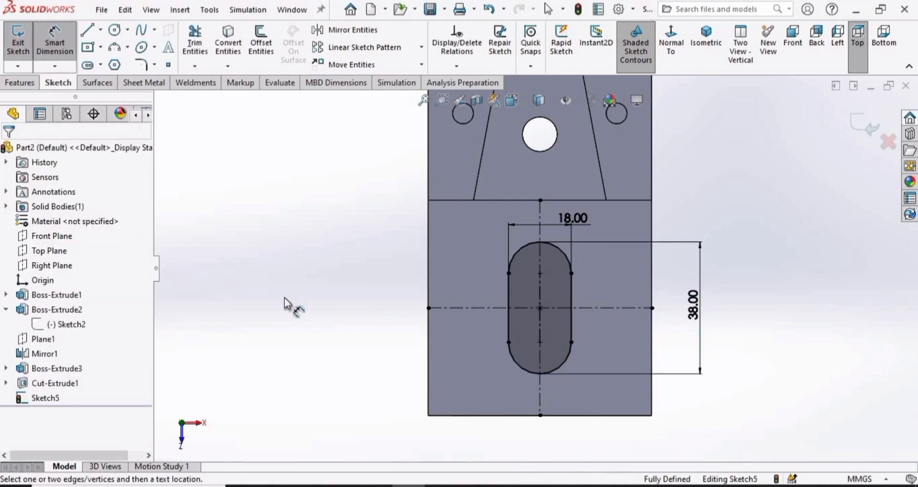
# Step: Cut the slot through the base with an Extruded Cut set to Through All
pyautogui.click(20, 84)
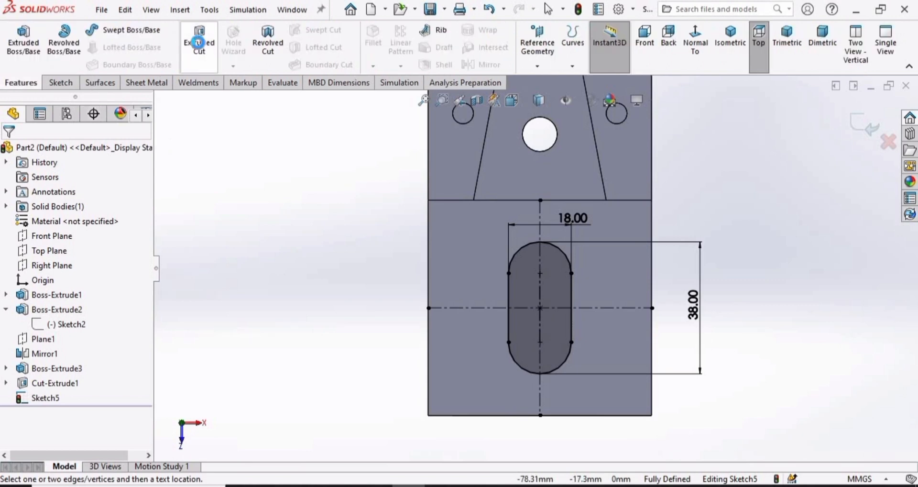
pyautogui.click(199, 43)
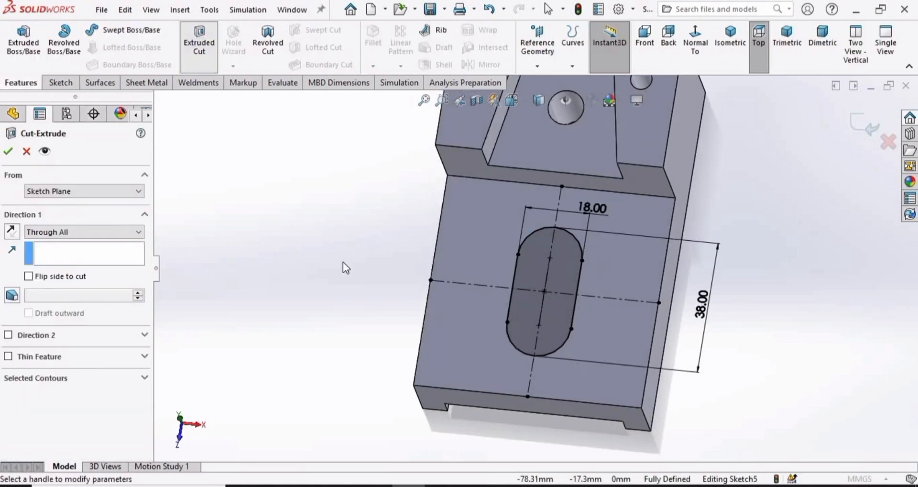
pyautogui.click(8, 152)
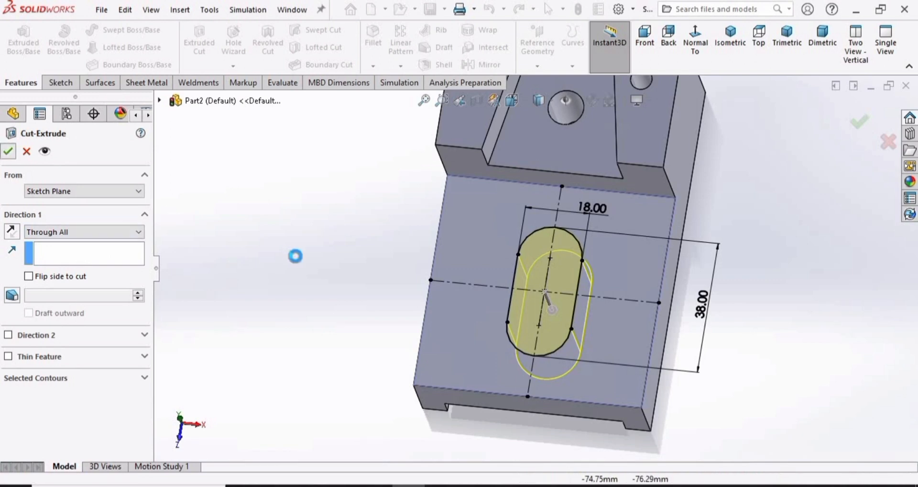
# Step: Change the scene behind the model to a plain white background
pyautogui.scroll(4, 554, 147)
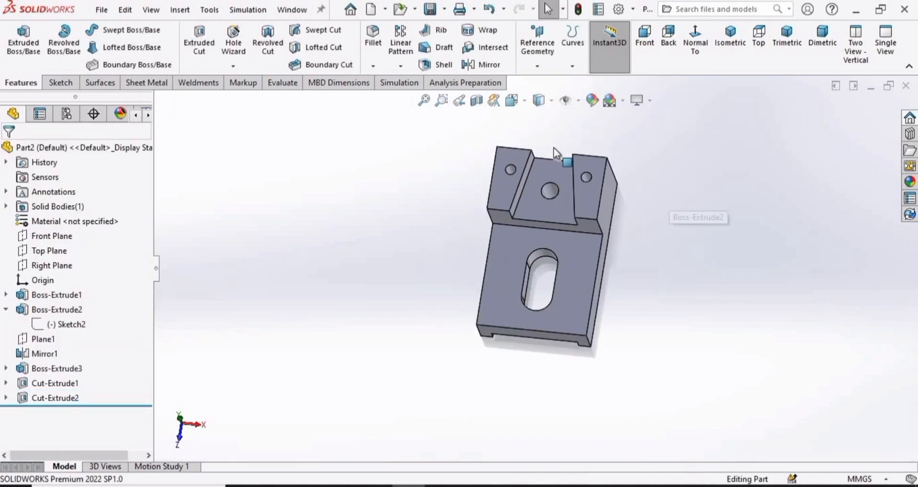
pyautogui.click(624, 101)
pyautogui.click(630, 136)
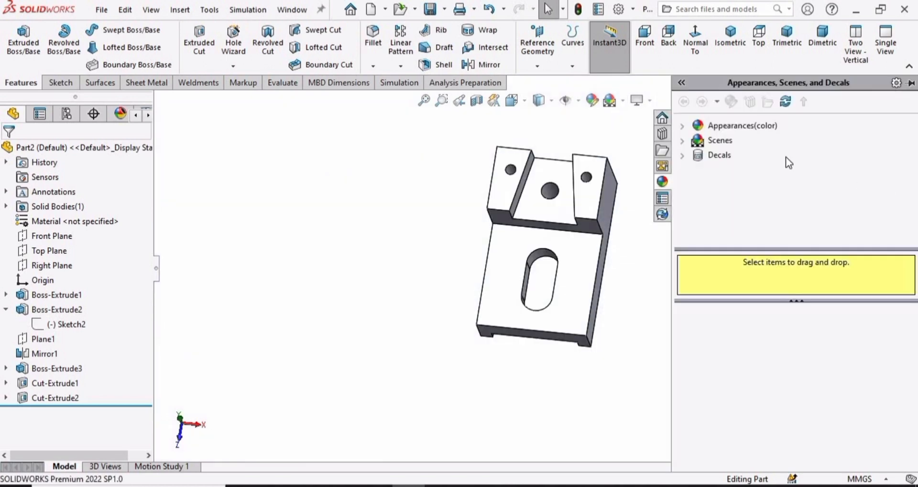
# Step: Apply the polished nickel metal appearance to the whole part and show it in the isometric view
pyautogui.click(682, 125)
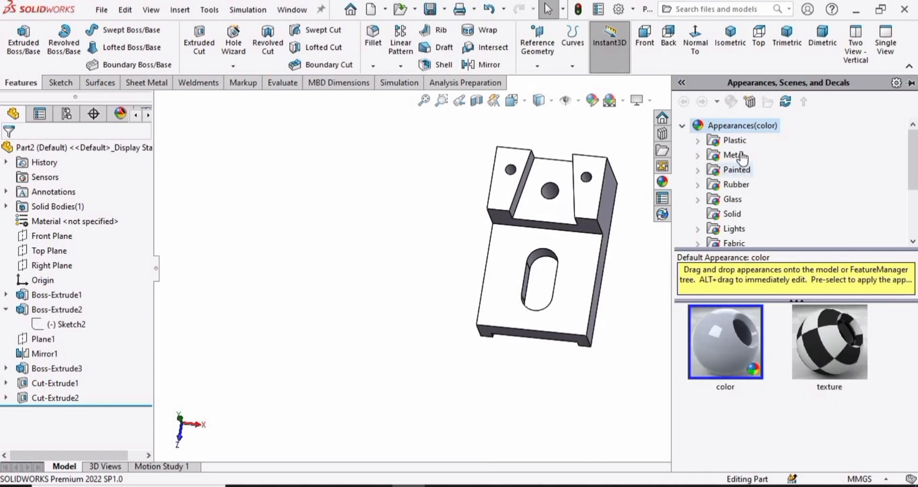
pyautogui.doubleClick(722, 156)
pyautogui.click(750, 228)
pyautogui.doubleClick(723, 344)
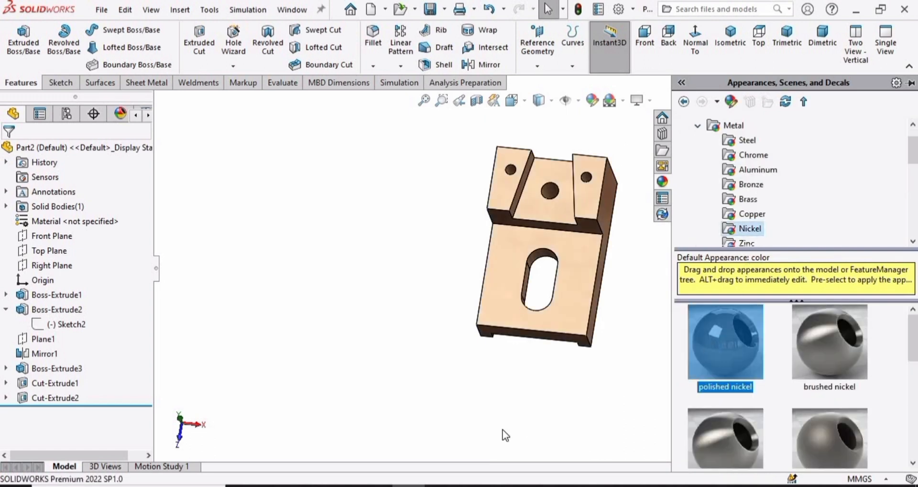
pyautogui.hotkey('ctrl', '7')
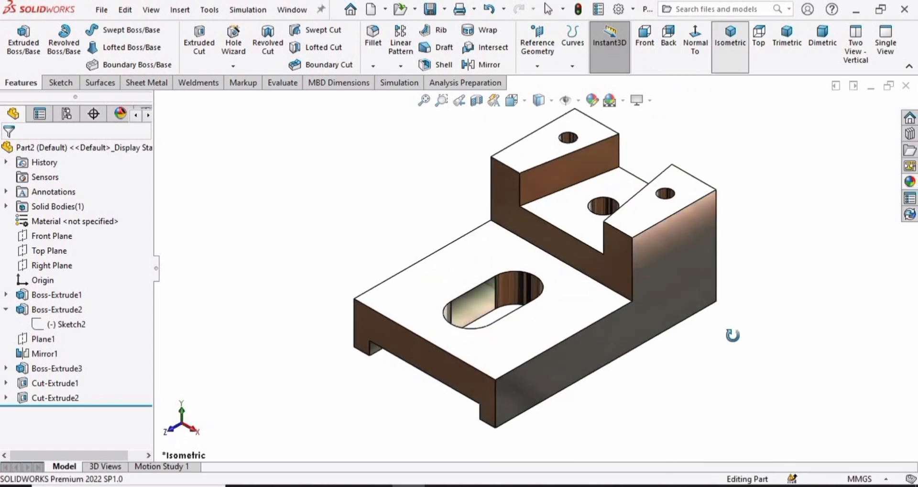